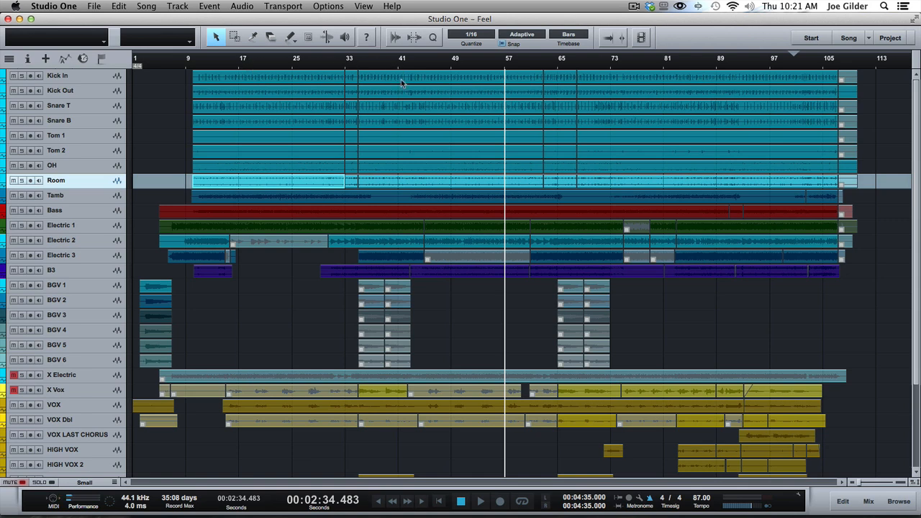
Step: Zoom the arrangement in and out horizontally around the playhead at bar 57, ending with the whole song in view
key(e)
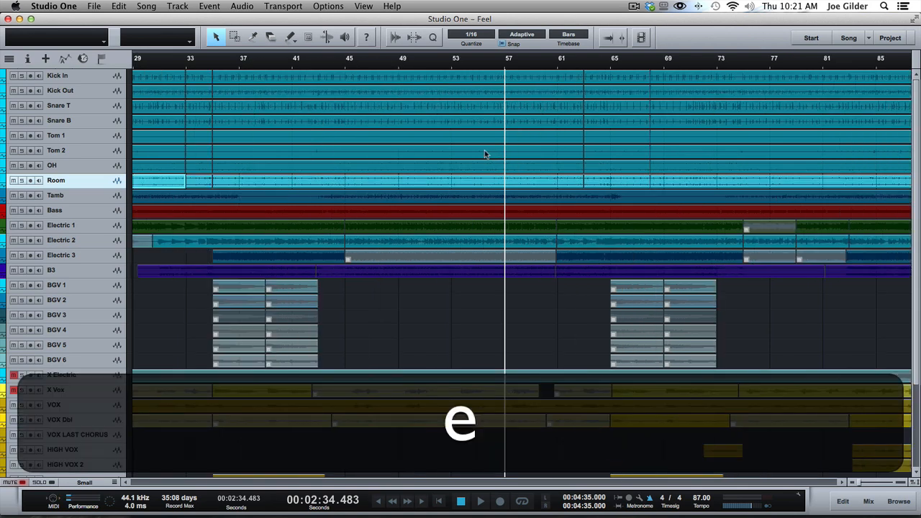
key(w)
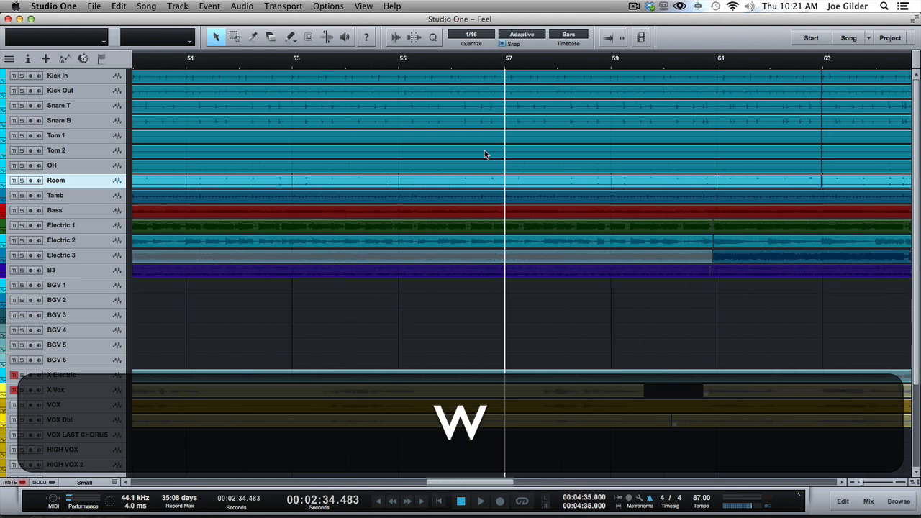
key(w)
key(e)
key(e)
key(e)
key(e)
key(e)
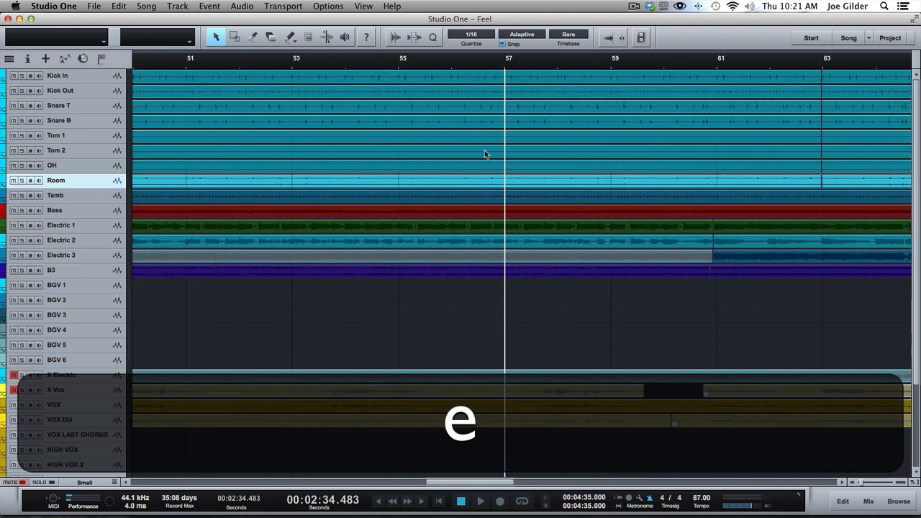
key(w)
key(w)
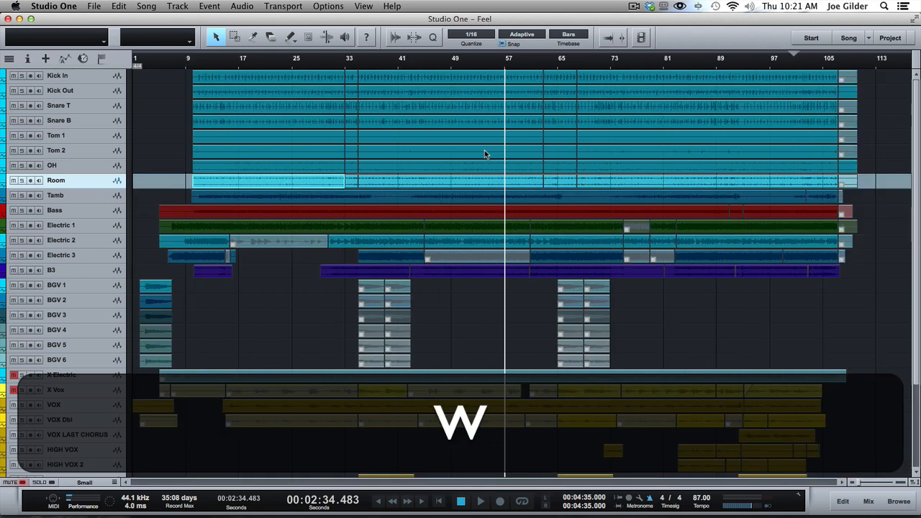
key(w)
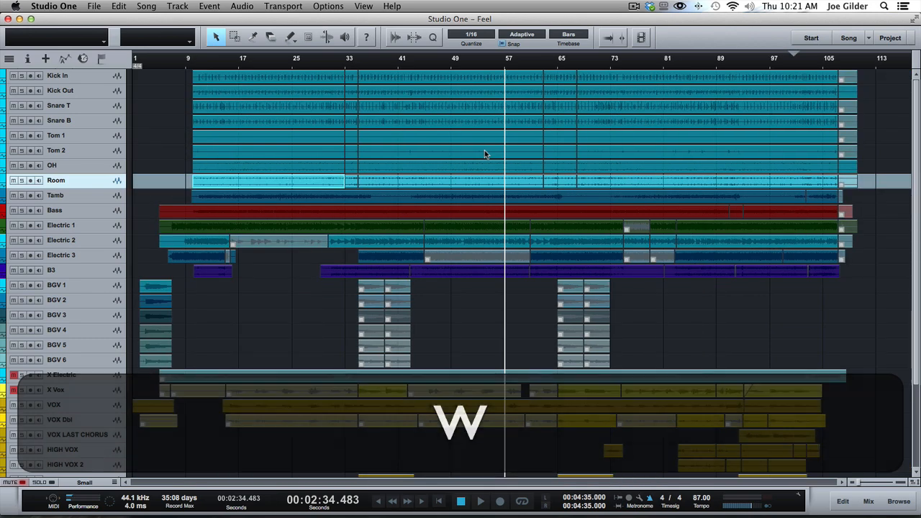
key(e)
key(e)
key(e)
key(e)
key(e)
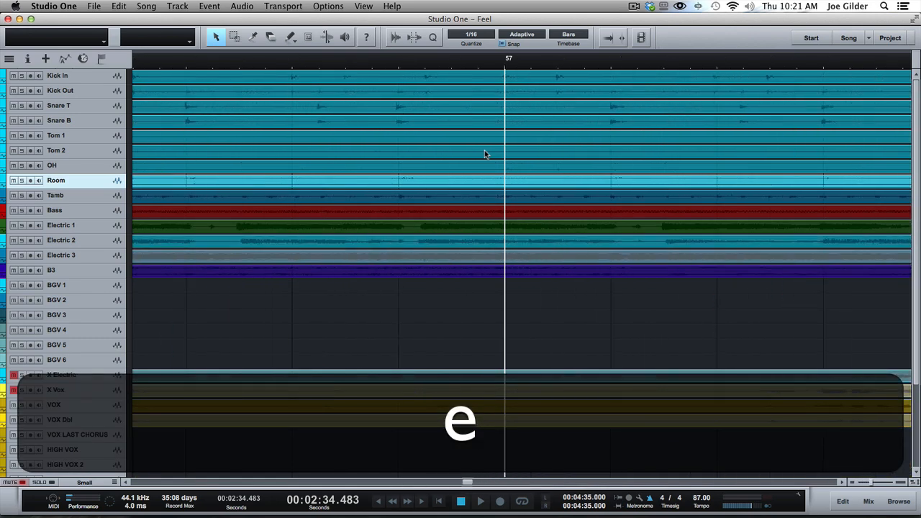
key(w)
key(w)
key(w)
key(w)
key(w)
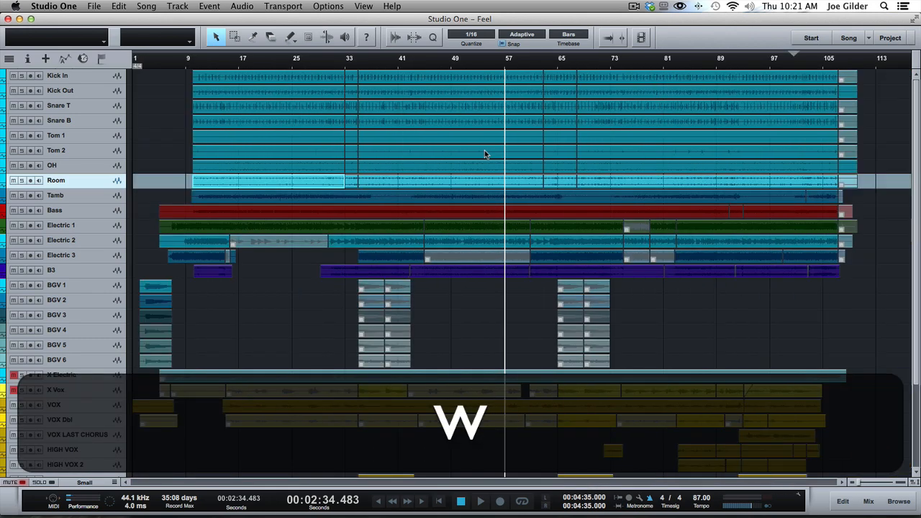
key(e)
key(e)
key(e)
key(e)
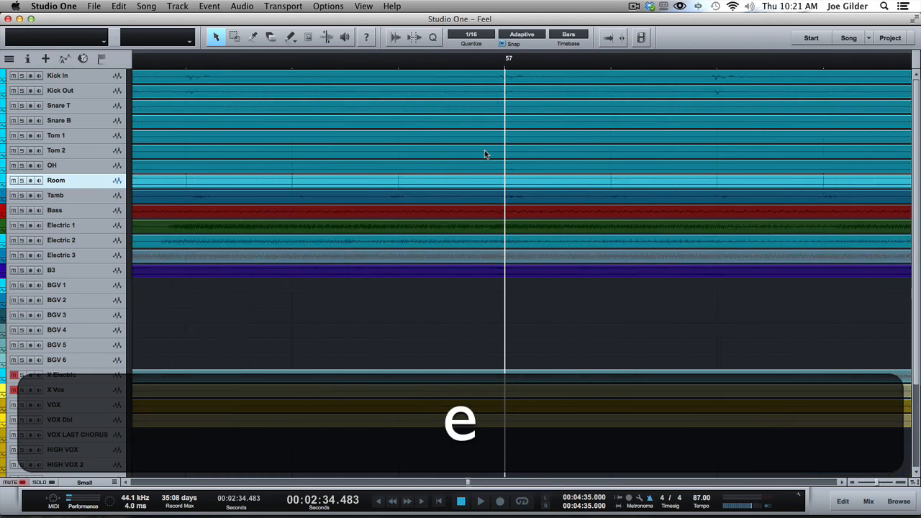
key(w)
key(w)
key(w)
key(w)
key(w)
key(w)
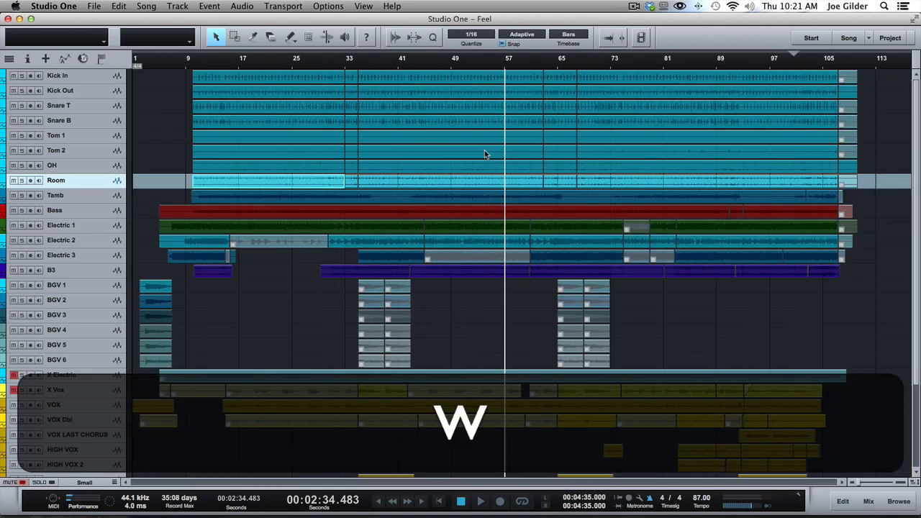
Step: Place the playhead at bar 9, zoom in horizontally around it and zoom back out to the whole song
click(187, 79)
key(e)
key(e)
key(e)
key(e)
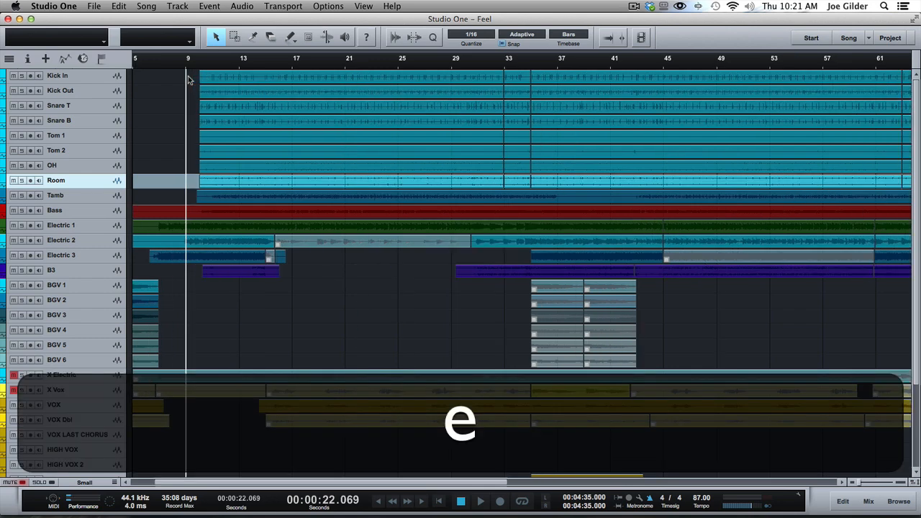
key(e)
key(w)
key(w)
key(w)
key(w)
key(w)
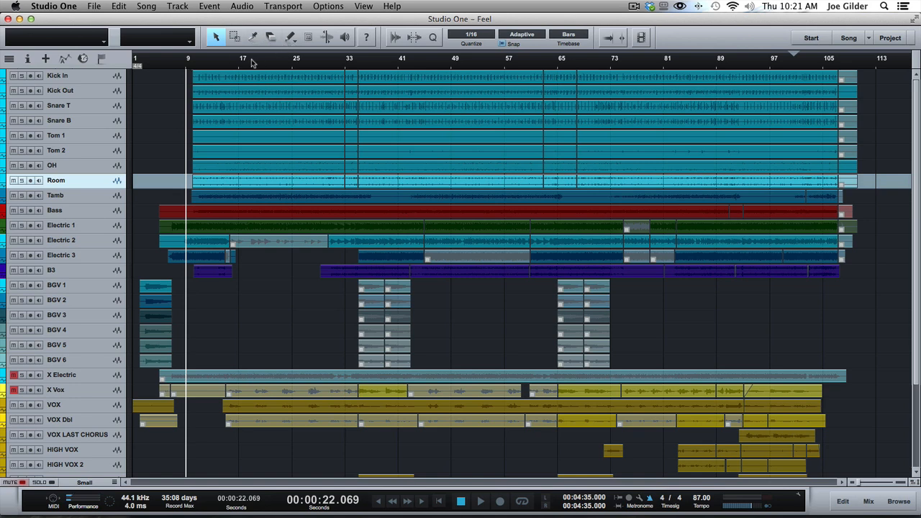
Step: Move the playhead to bar 65 and zoom the arrangement in and out around the start of the BGV events
click(227, 63)
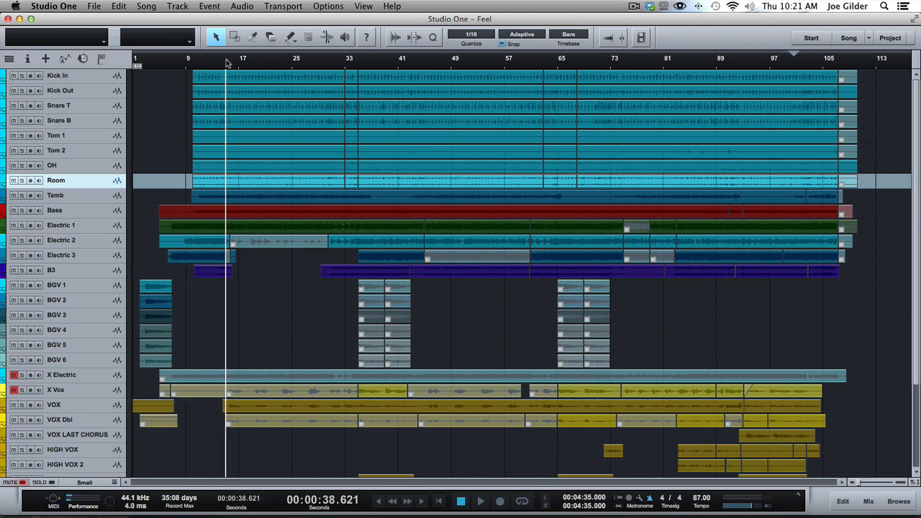
click(551, 62)
click(559, 66)
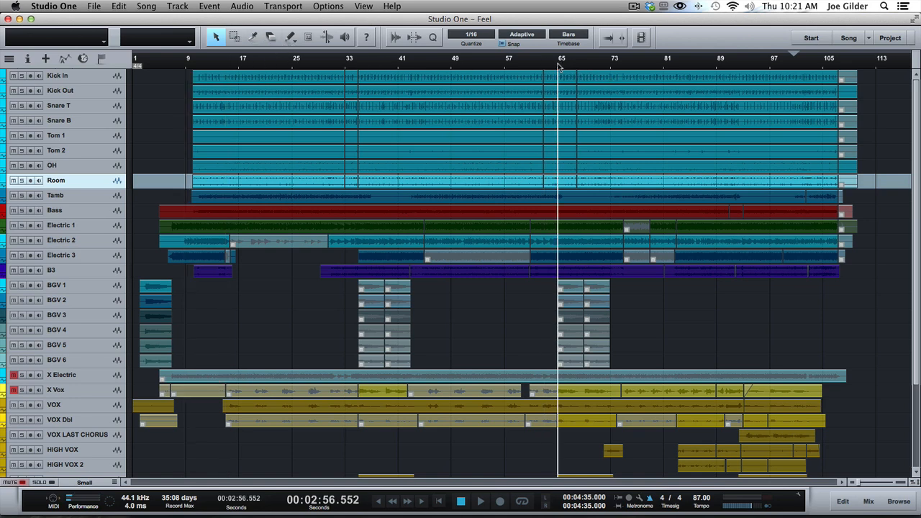
key(e)
key(e)
key(e)
key(e)
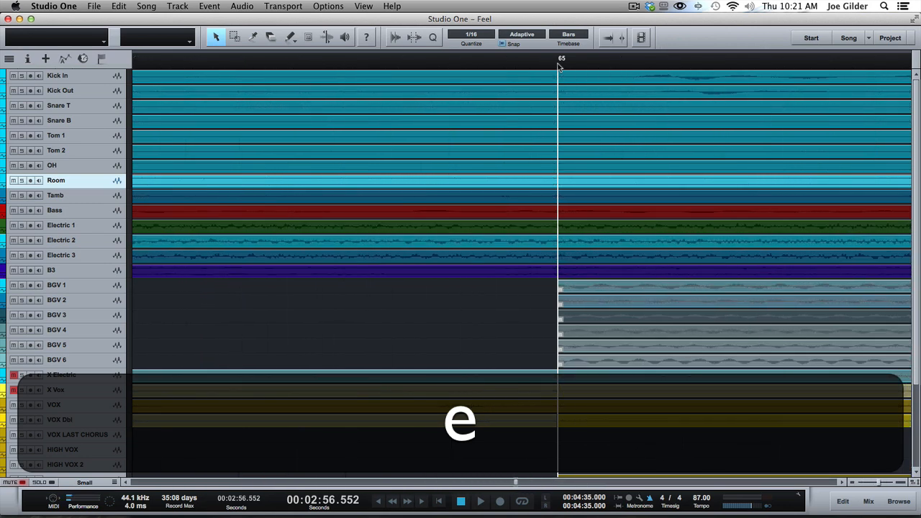
key(w)
key(w)
key(w)
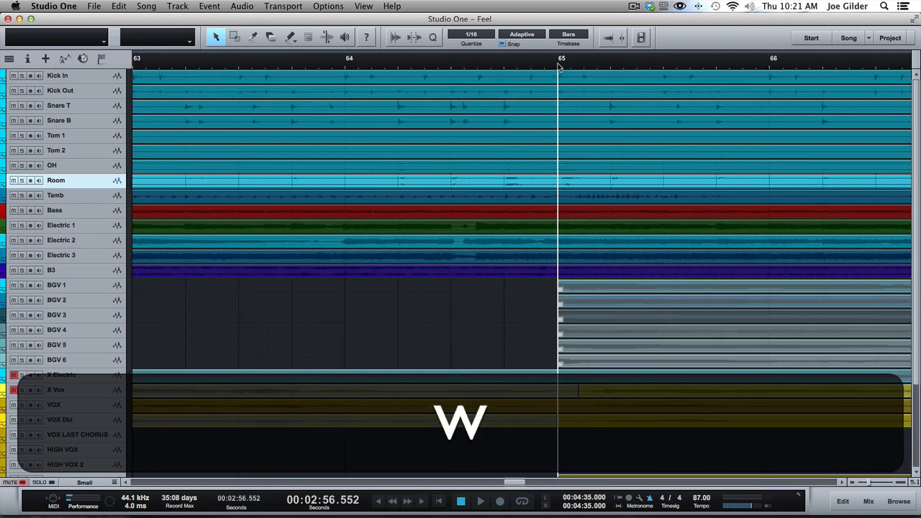
key(e)
key(e)
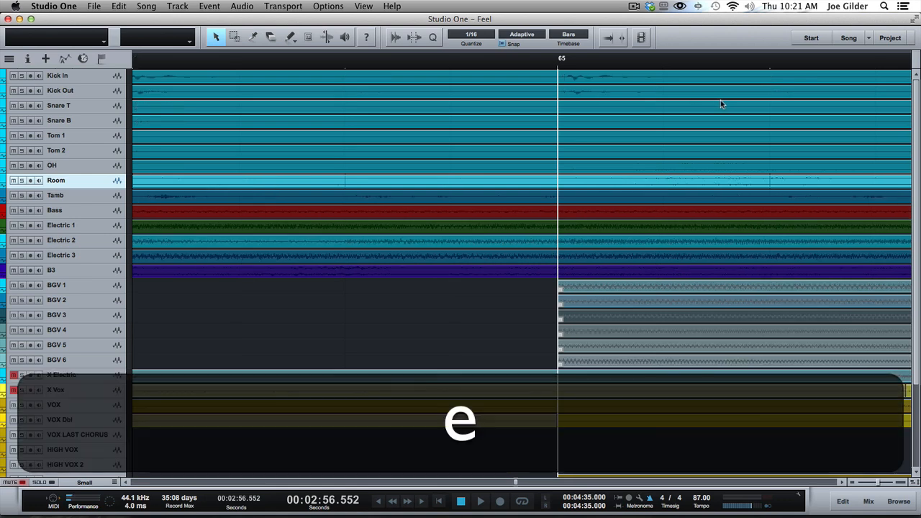
key(w)
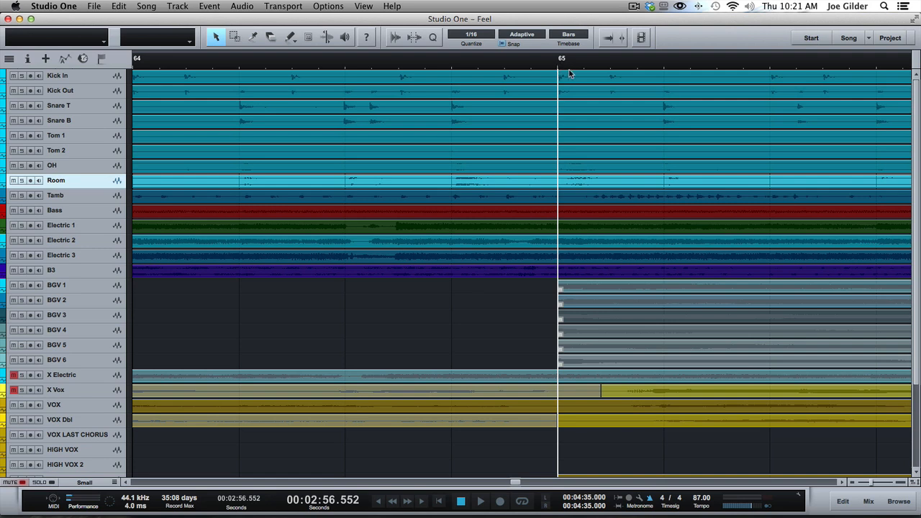
key(e)
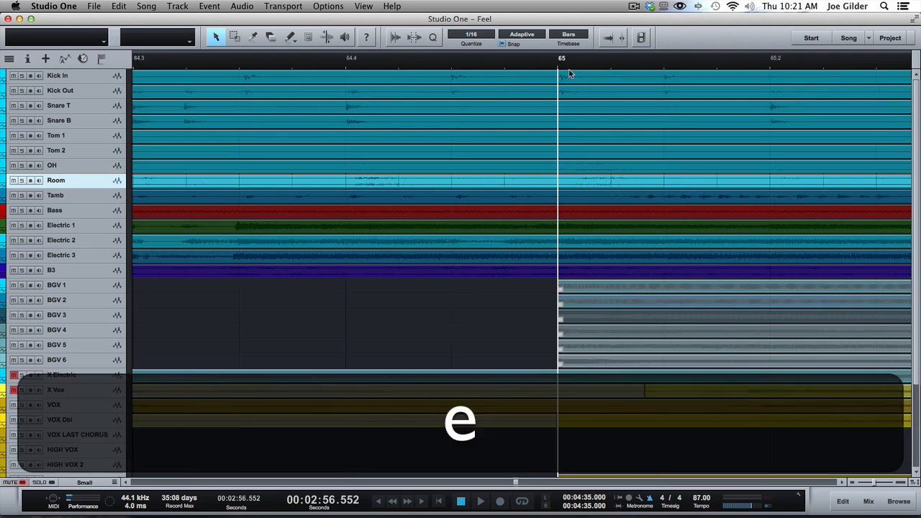
key(w)
key(e)
key(w)
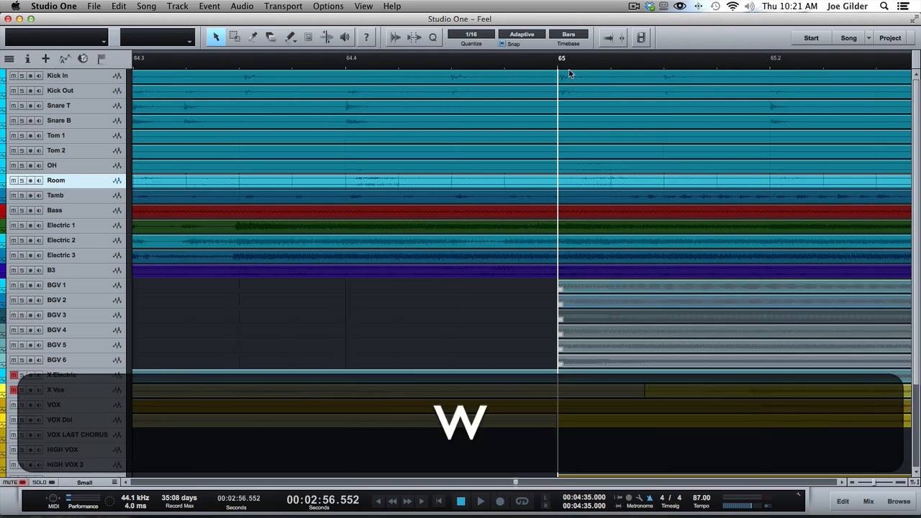
key(e)
key(w)
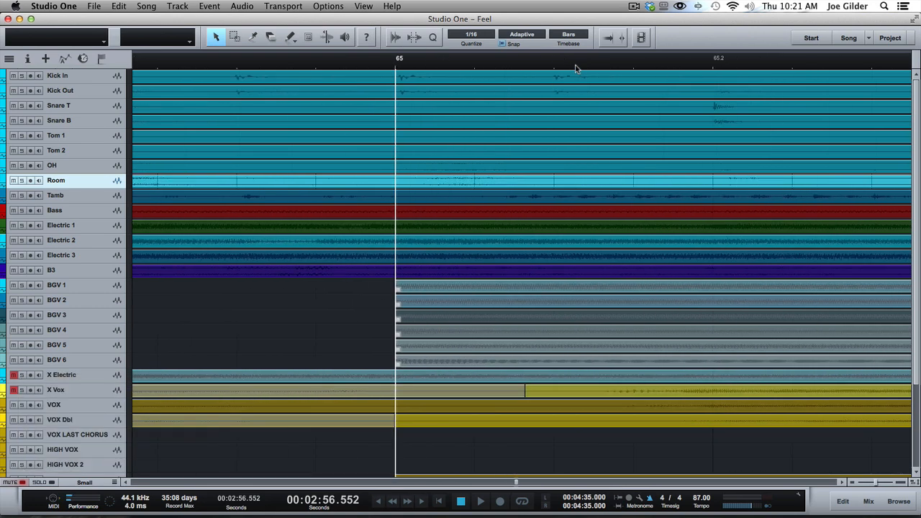
key(e)
key(w)
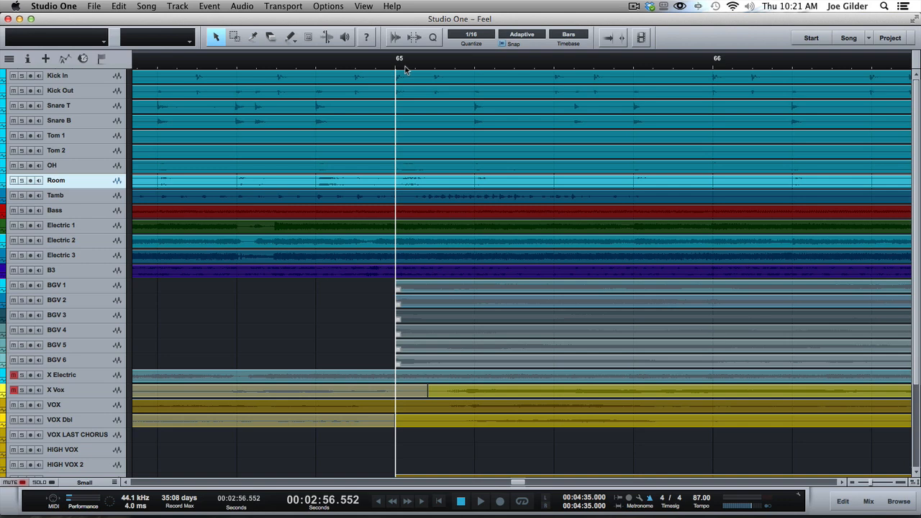
Step: Toggle record arm on the Room track and zoom back out from bar 65 to the whole song
key(e)
key(r)
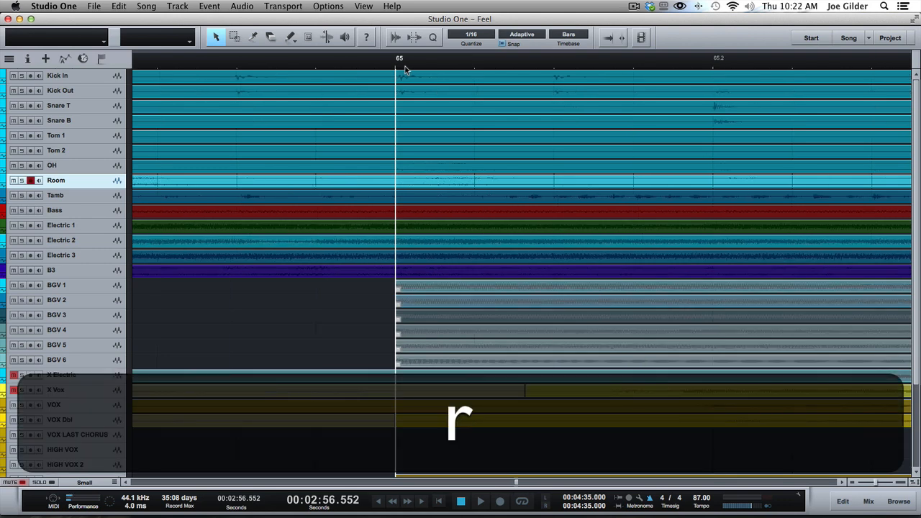
key(w)
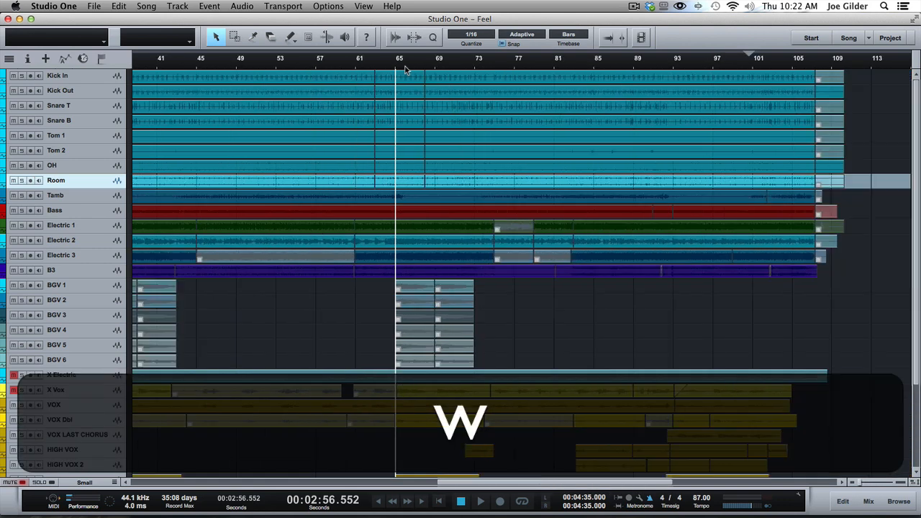
key(e)
key(w)
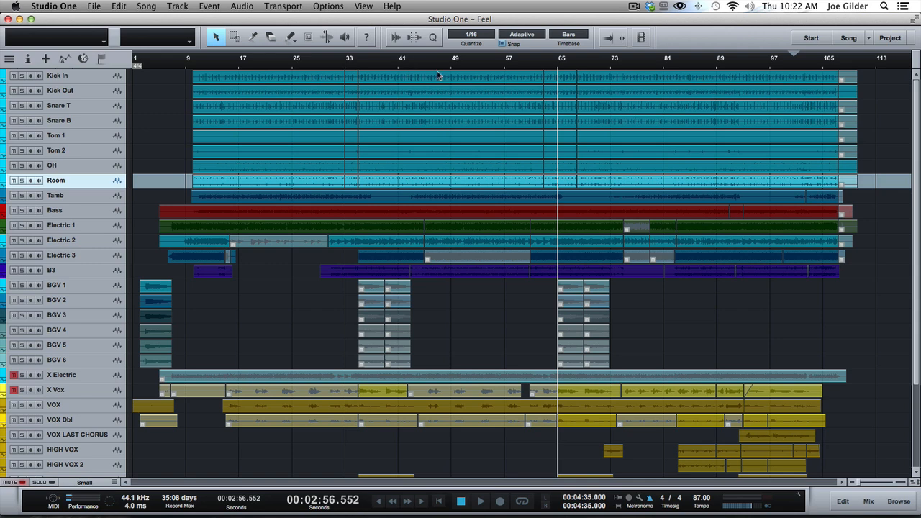
Step: Select the long Bass event starting near bar 93 and place the playhead at bar 105
click(471, 108)
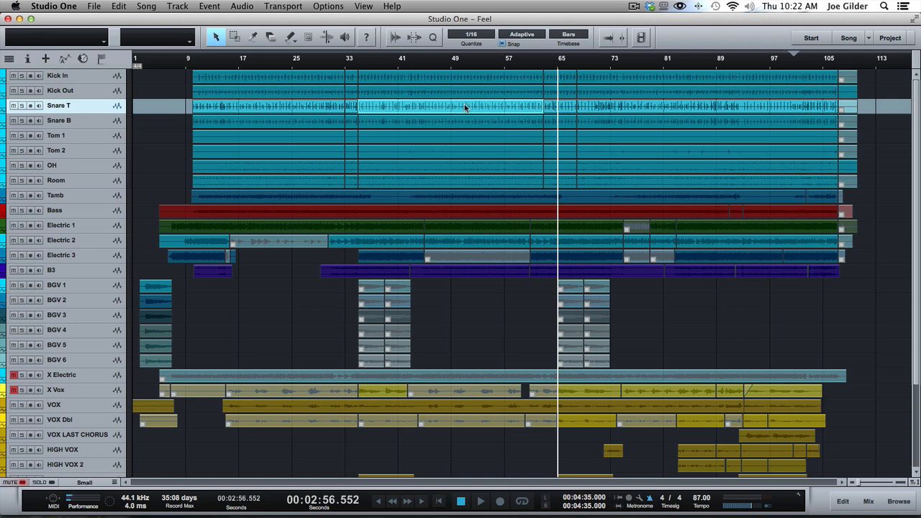
click(309, 81)
click(436, 97)
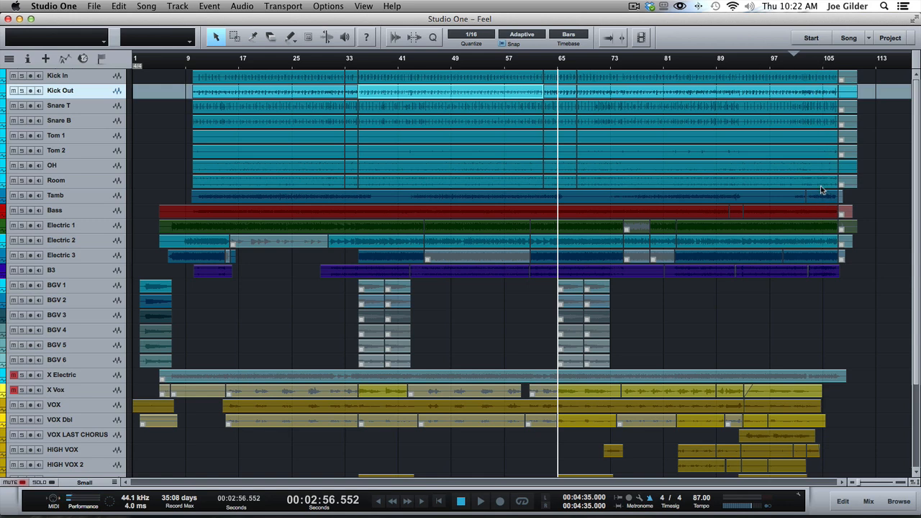
click(827, 107)
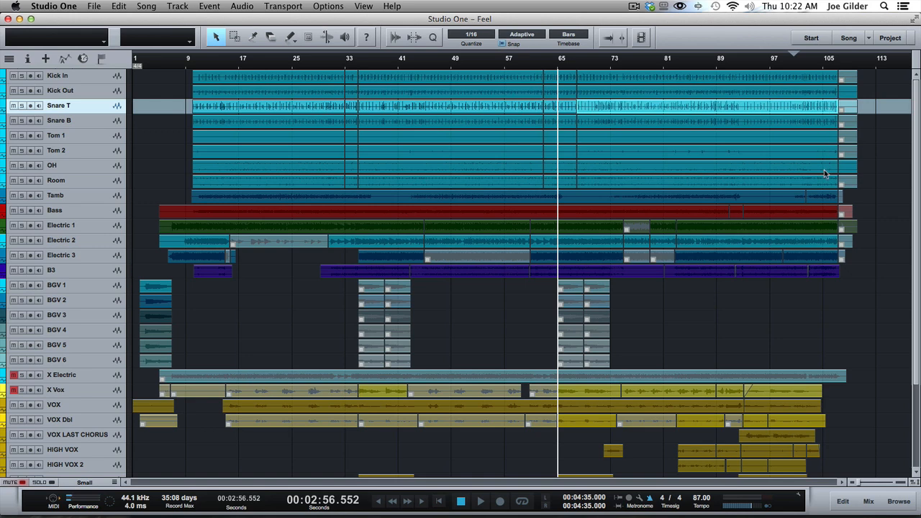
click(825, 172)
click(826, 209)
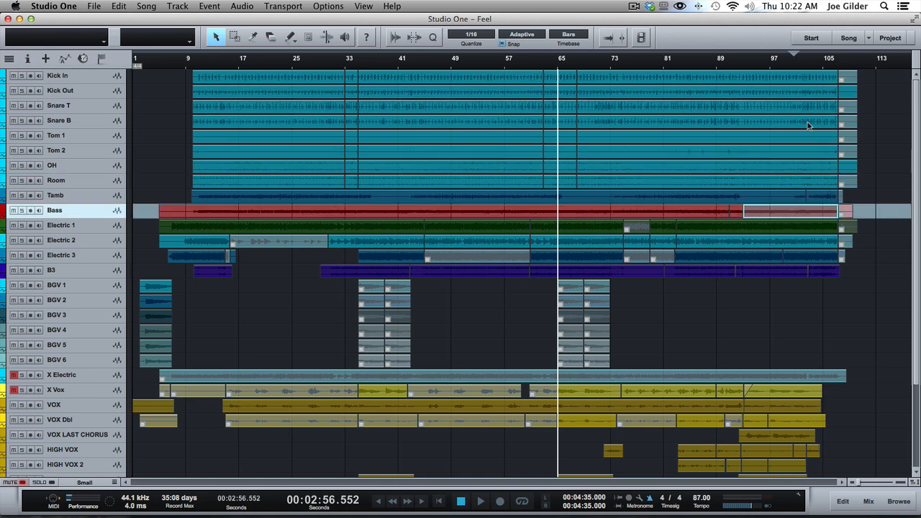
click(825, 65)
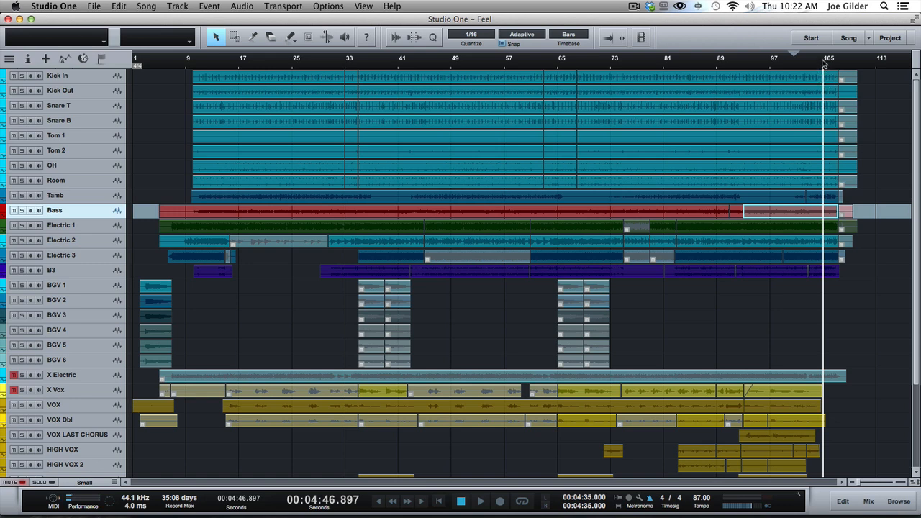
Step: Zoom the timeline in around freely chosen bars away from the playhead and back out to the whole song
drag(824, 65, 553, 65)
mouse_move(332, 69)
mouse_down()
mouse_move(315, 79)
mouse_move(315, 154)
mouse_move(314, 65)
mouse_up()
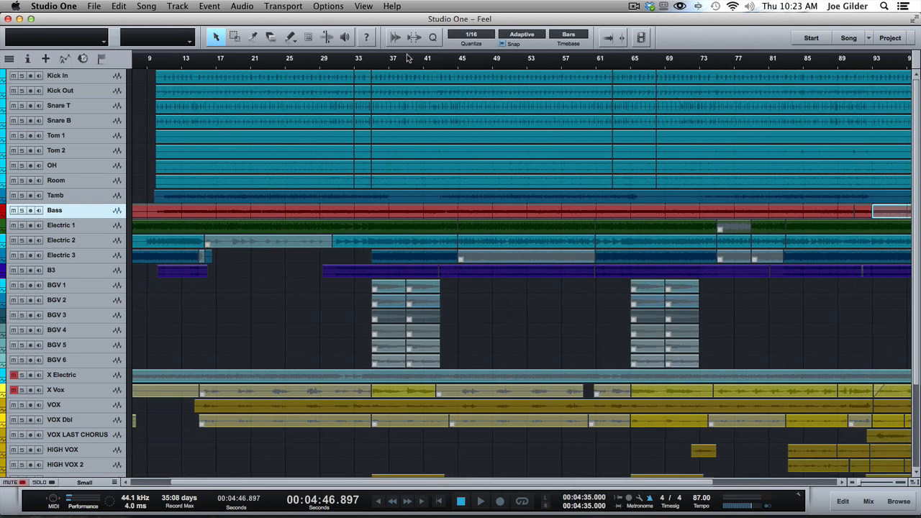
mouse_move(409, 62)
mouse_down()
mouse_move(407, 129)
mouse_move(408, 56)
mouse_up()
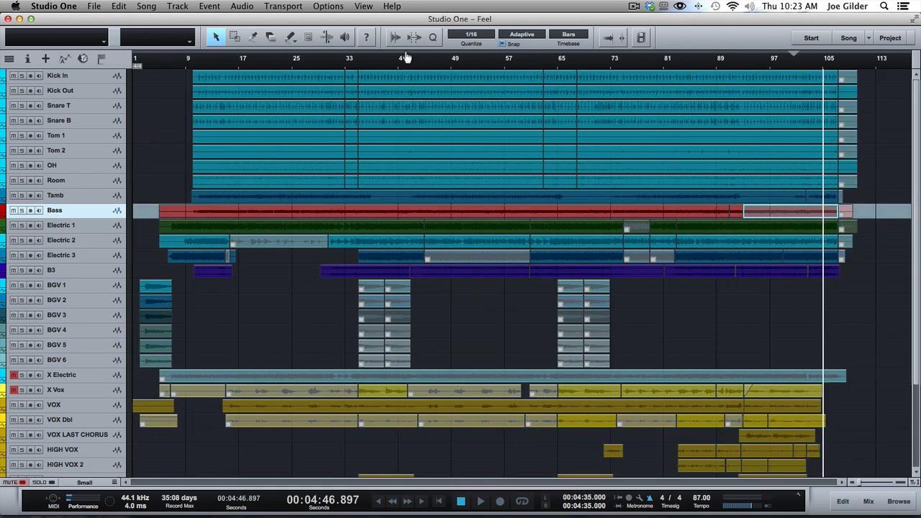
Step: Place the playhead at bar 26 and zoom in and out there, near the song's end and around bar 65
click(296, 69)
drag(299, 68, 330, 45)
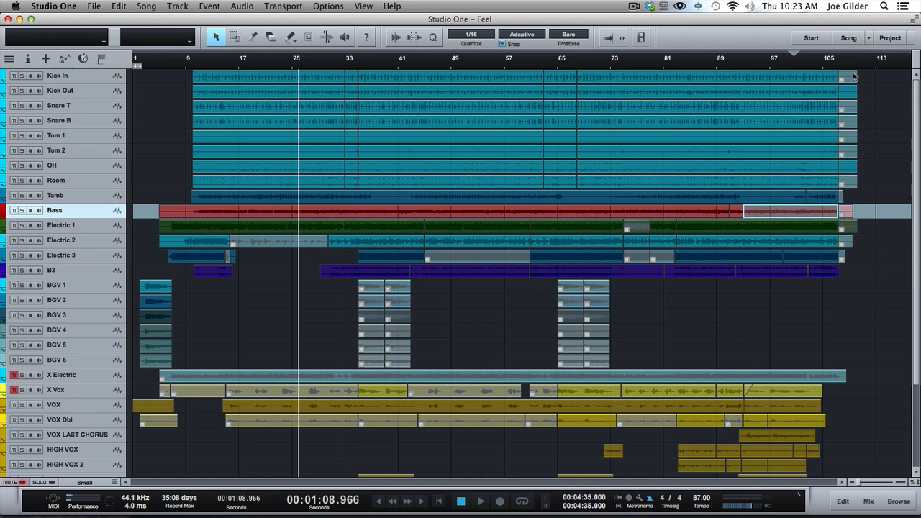
drag(811, 61, 797, 40)
mouse_move(556, 63)
mouse_down()
mouse_move(557, 132)
mouse_move(565, 103)
mouse_move(565, 142)
mouse_move(567, 53)
mouse_up()
Step: Select the first Bass event, zoom in on it around bars 10 to 11 and enlarge the Bass track's height
click(345, 215)
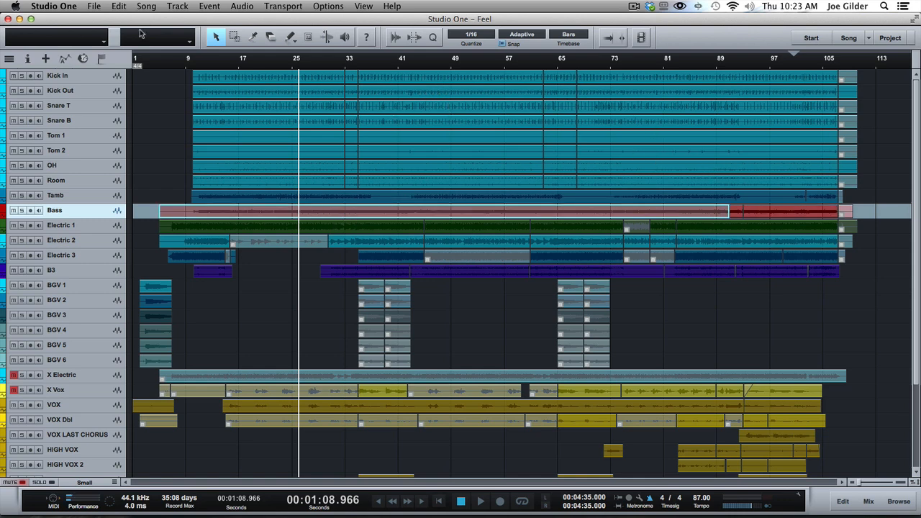
drag(198, 62, 216, 214)
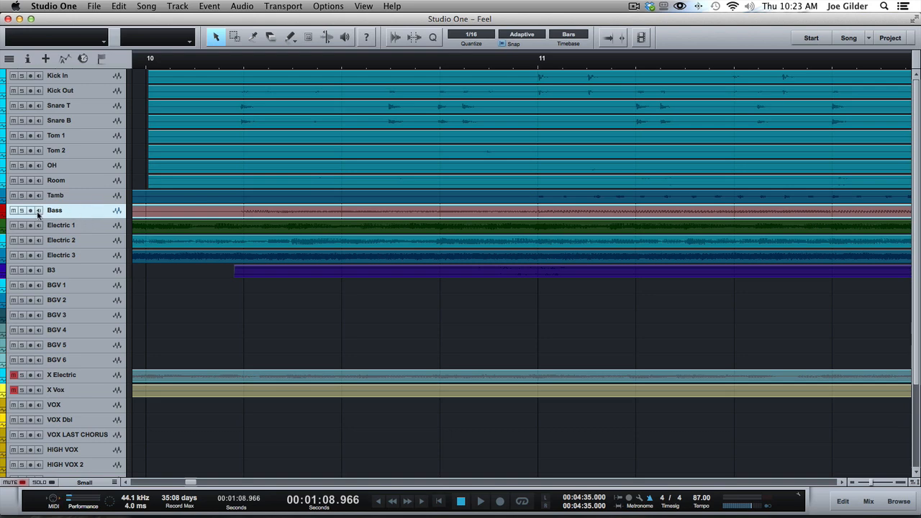
drag(85, 218, 87, 318)
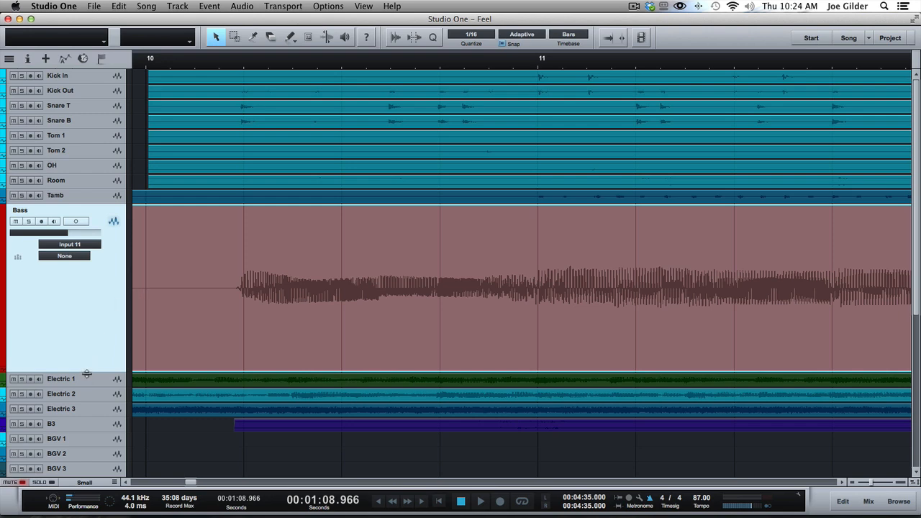
Step: Shrink the Bass track to a thin row and enlarge all drum tracks from Kick In to Room together
drag(86, 374, 75, 225)
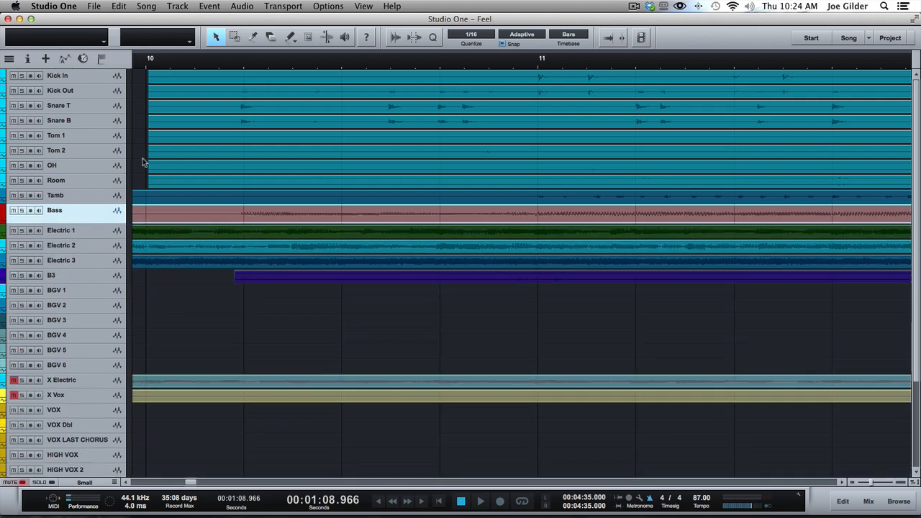
click(84, 180)
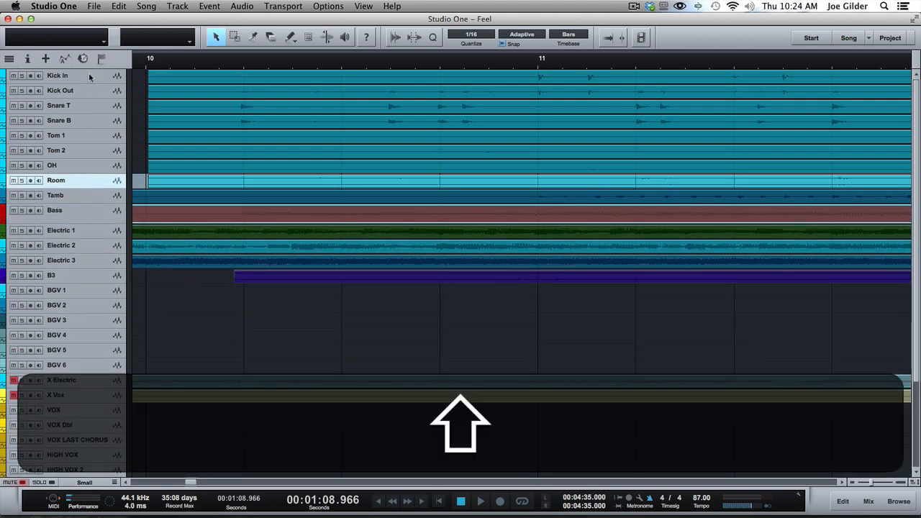
shift+click(89, 77)
drag(89, 85, 86, 115)
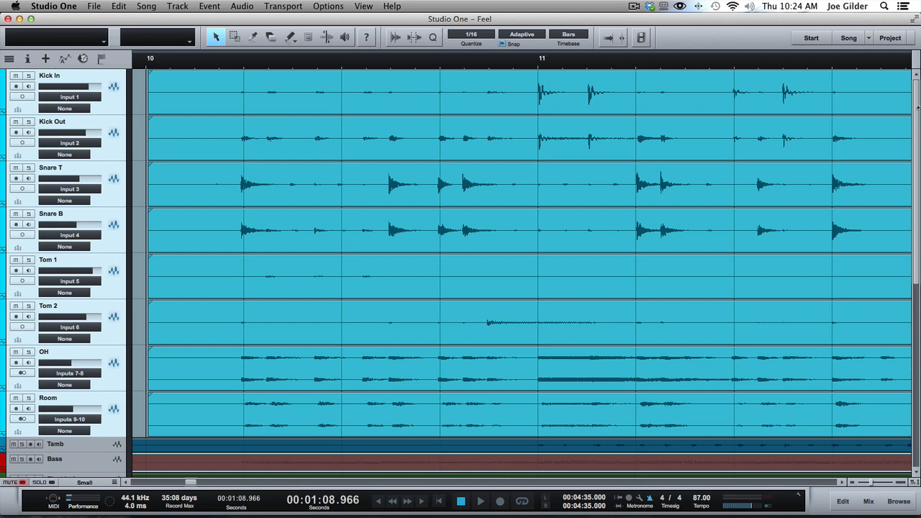
drag(871, 482, 864, 482)
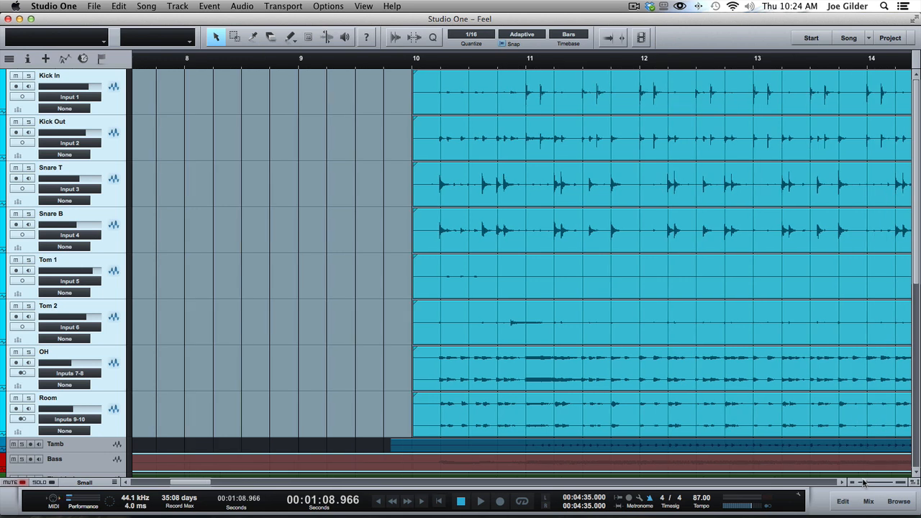
Step: Switch the height preset of all tracks to Minimal, to Large and finally to Normal
click(84, 483)
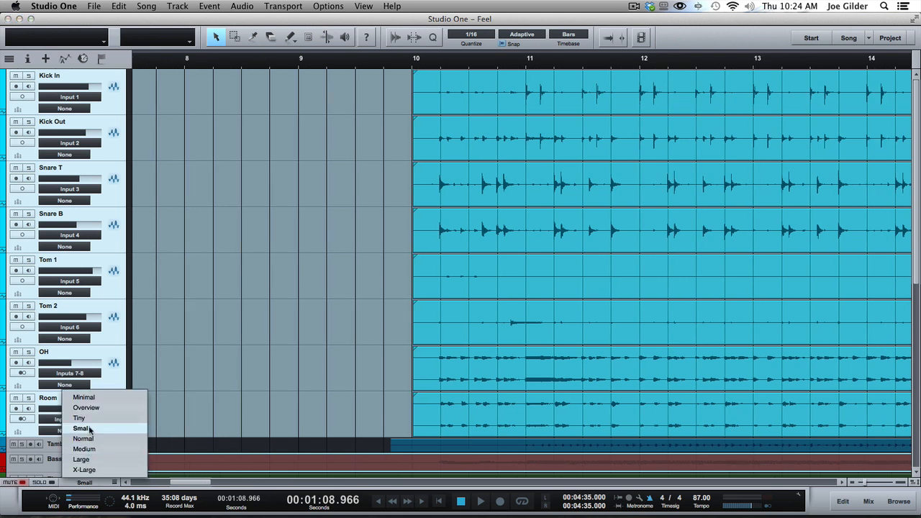
click(90, 400)
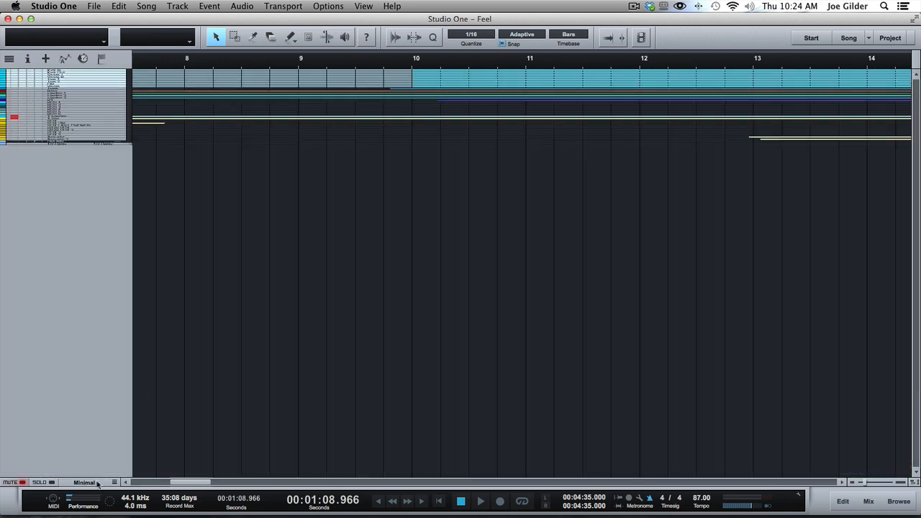
click(97, 483)
click(97, 461)
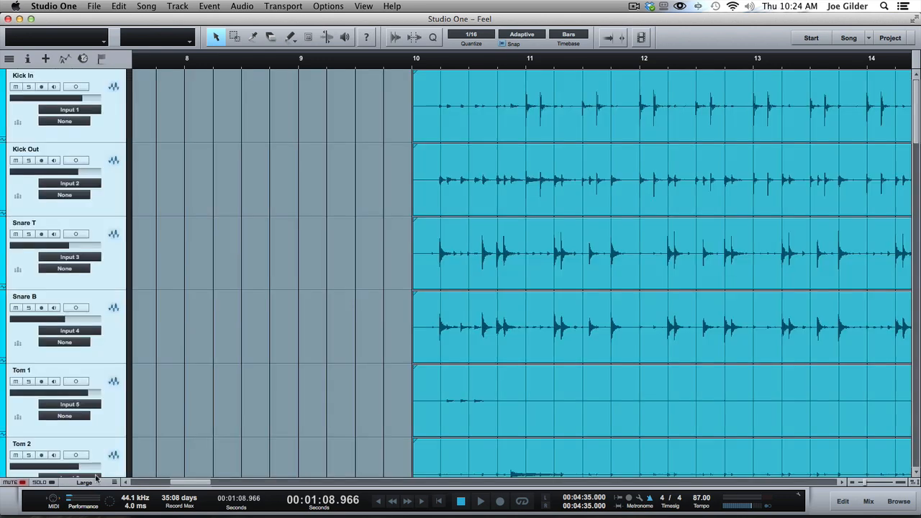
click(97, 478)
click(97, 439)
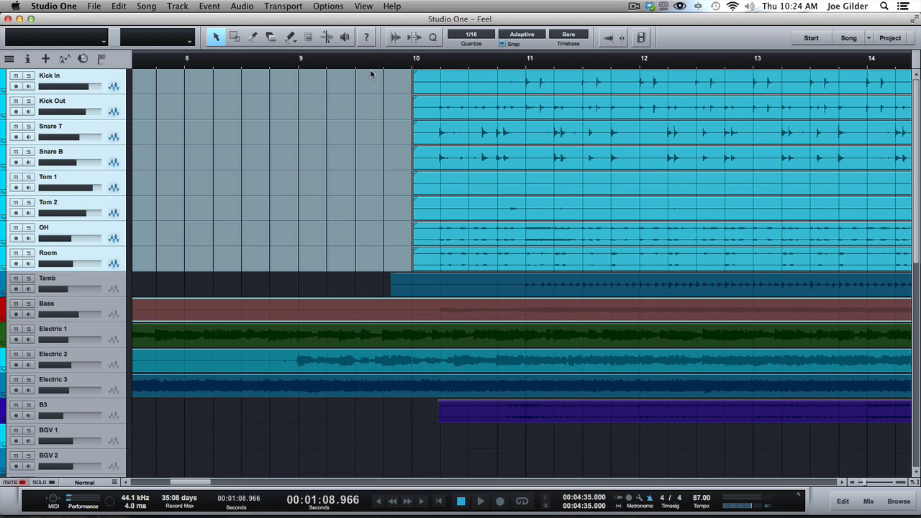
Step: Select the first Snare B event in the zoomed-out timeline and resize all tracks down to Overview and up to Large height
key(shift+f)
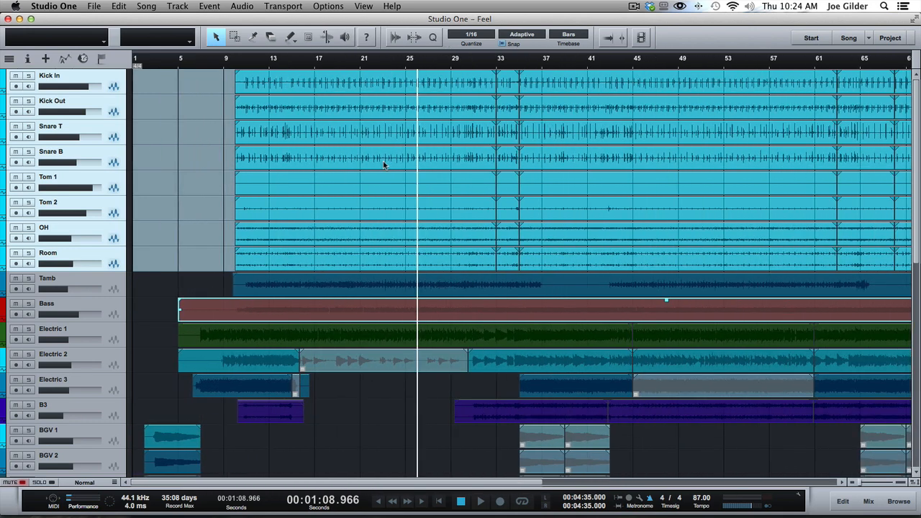
click(385, 165)
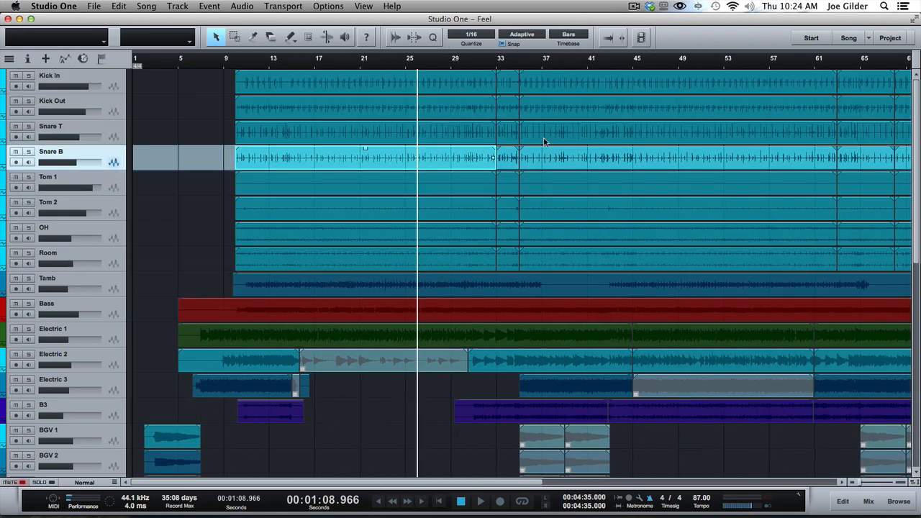
key(super)
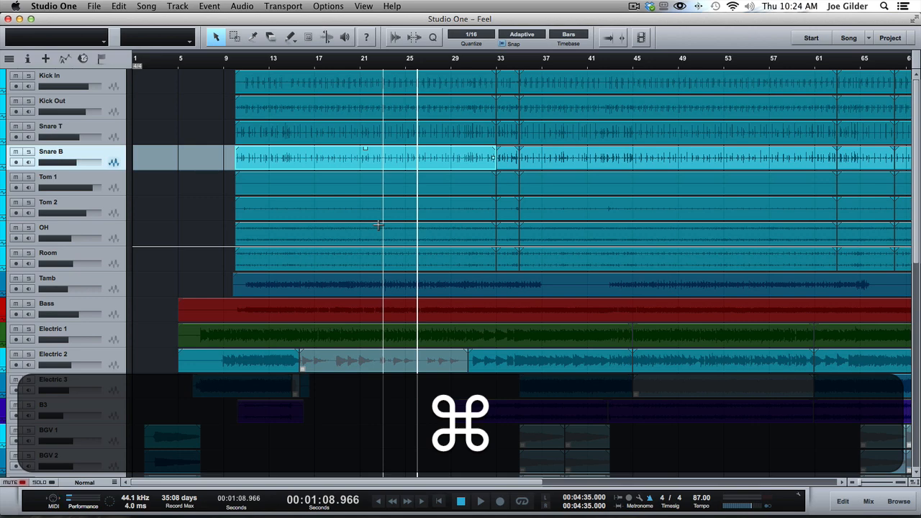
scroll(378, 225, down, 6)
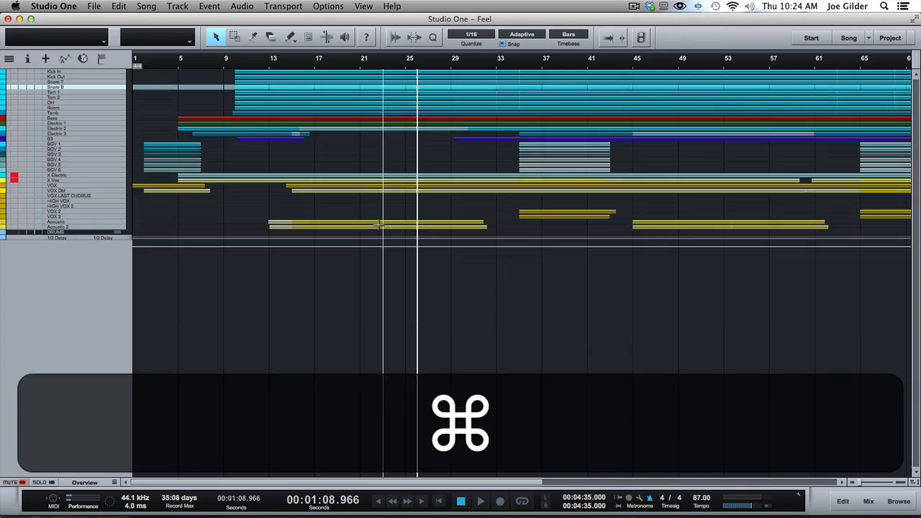
scroll(378, 226, up, 3)
scroll(378, 225, up, 3)
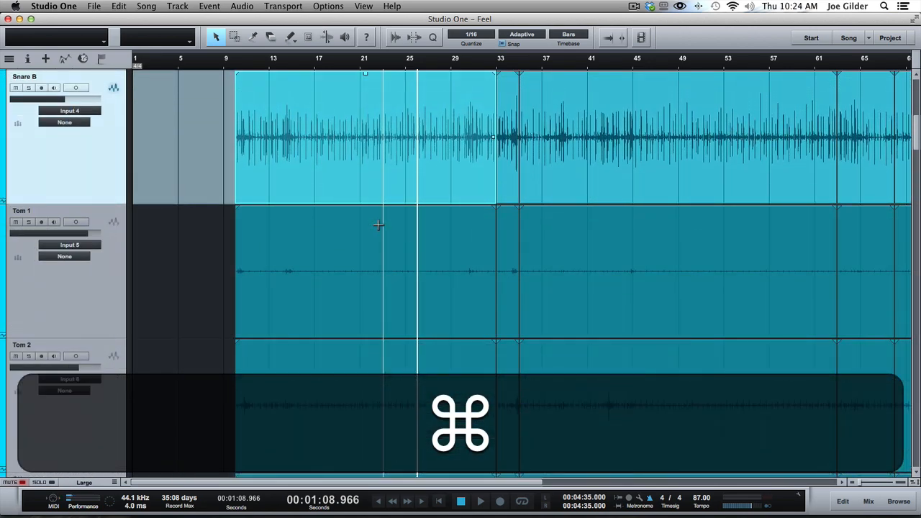
Step: Scroll through the arrangement and zoom all track heights in and out around Snare B, between Large and X-Large
scroll(368, 170, down, 5)
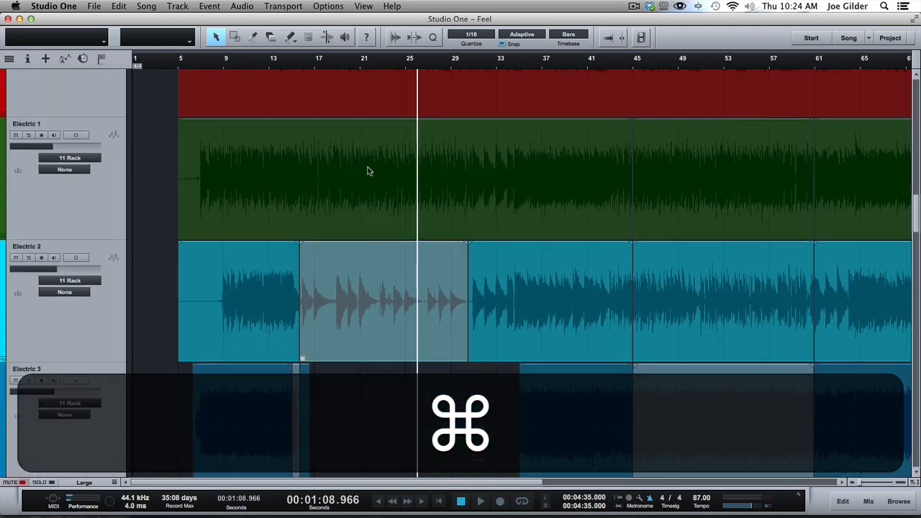
scroll(367, 170, up, 8)
scroll(367, 171, down, 4)
scroll(367, 170, up, 2)
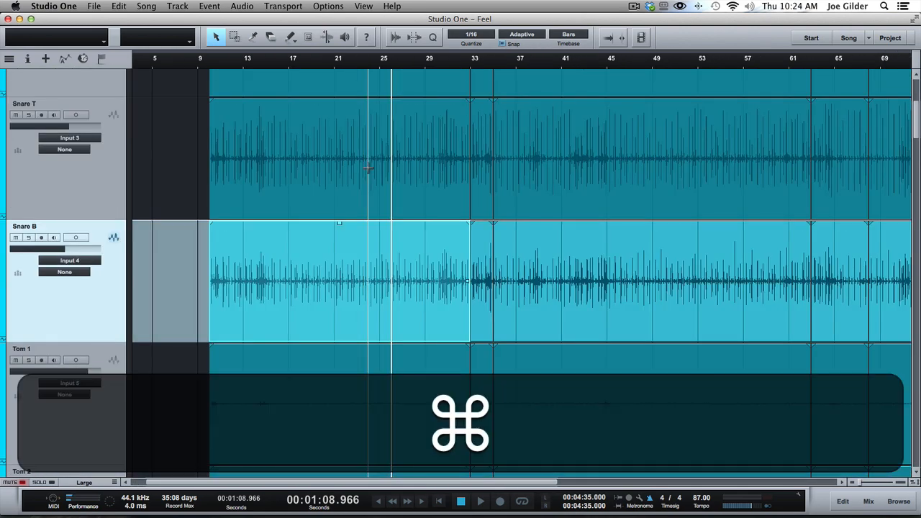
scroll(368, 168, down, 2)
scroll(368, 168, down, 3)
scroll(368, 168, up, 4)
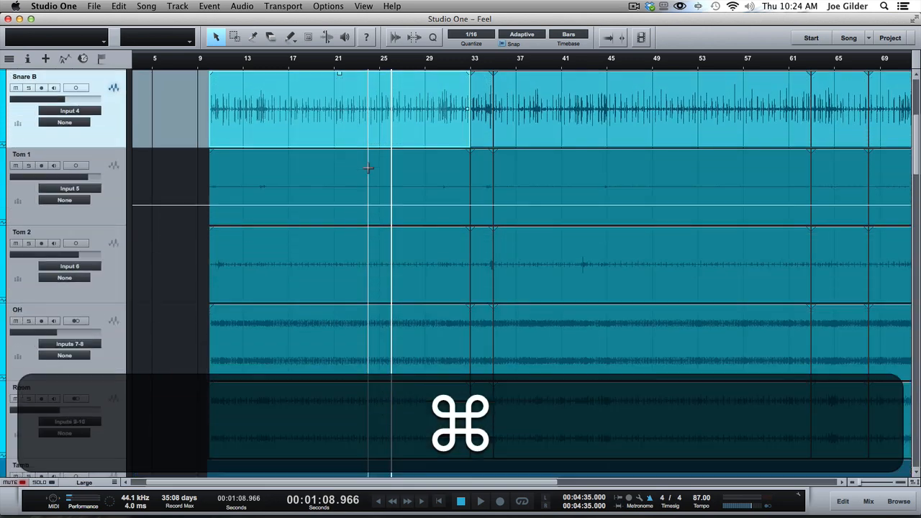
scroll(368, 168, up, 2)
scroll(367, 169, down, 3)
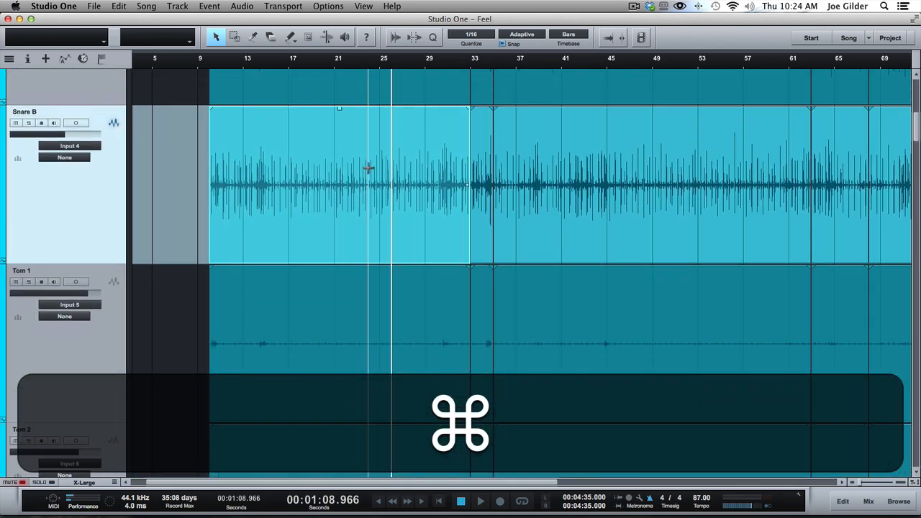
Step: Check the list of track height presets and zoom all tracks vertically in and out, down to Tiny height
click(86, 483)
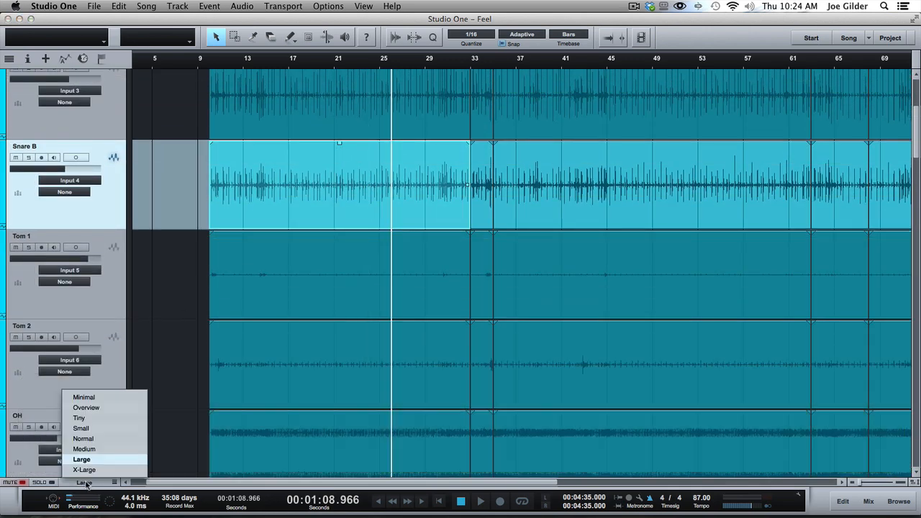
click(262, 414)
scroll(398, 310, down, 3)
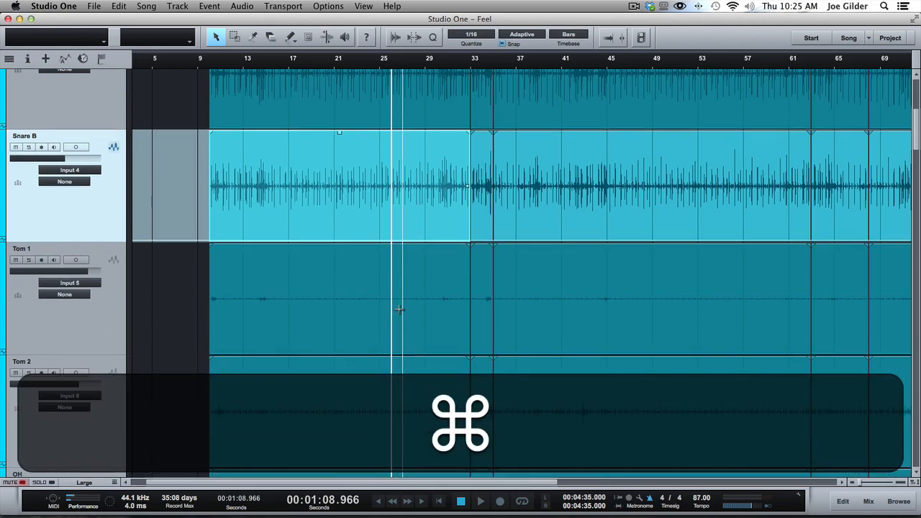
scroll(398, 310, down, 2)
scroll(398, 309, up, 3)
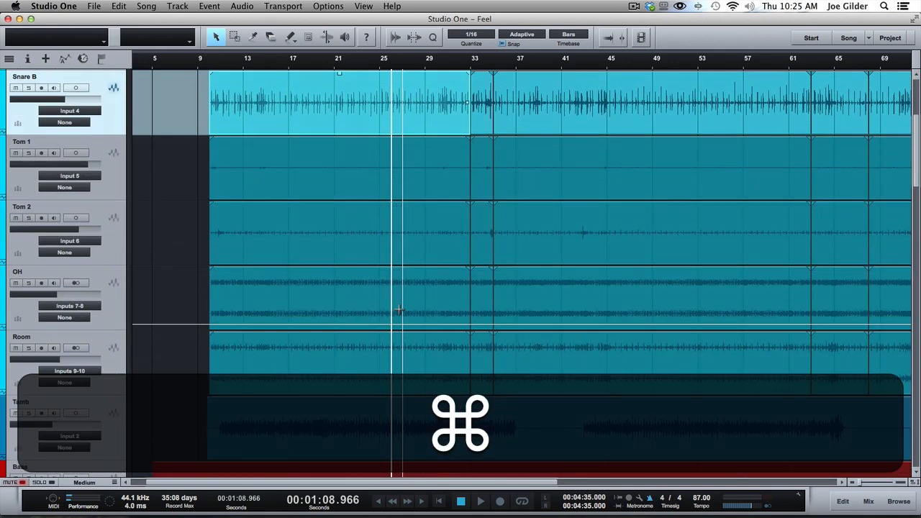
scroll(398, 310, down, 3)
scroll(397, 310, down, 2)
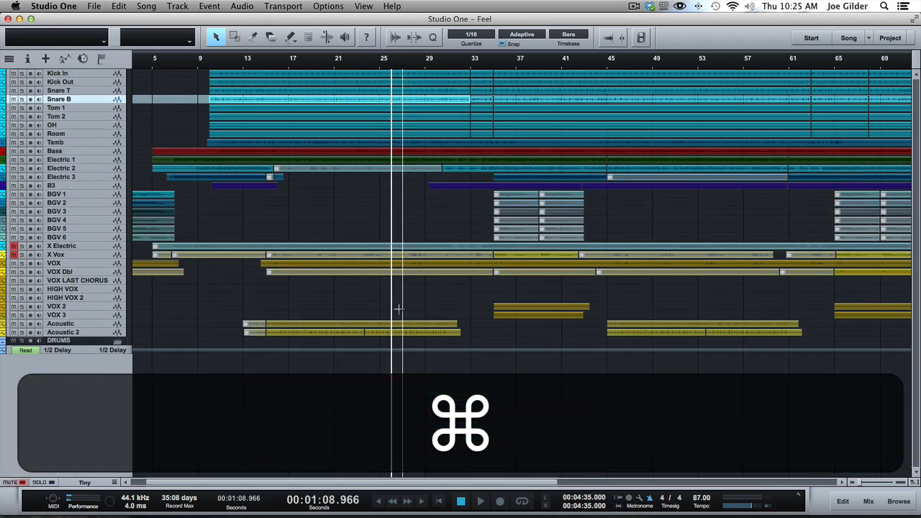
Step: Select the first Bass event, place the playhead at bar 11 and zoom the timeline in there
click(222, 154)
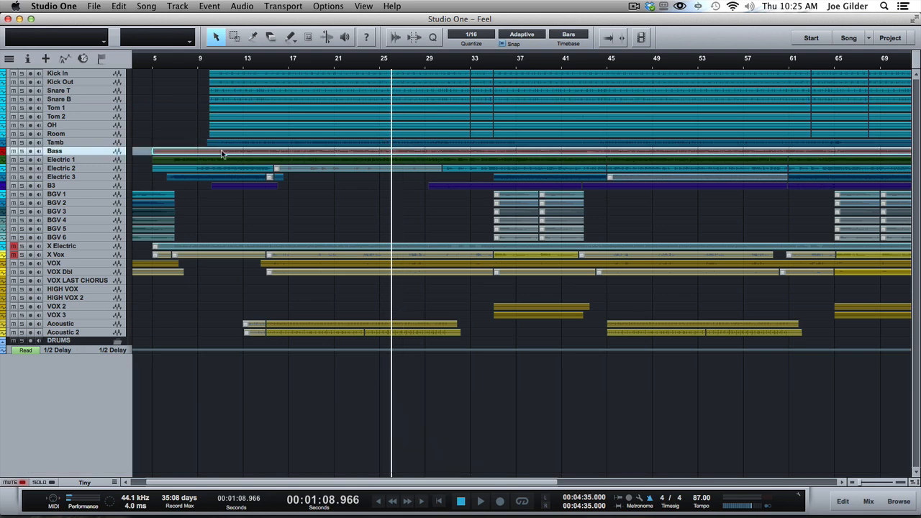
click(222, 62)
mouse_move(222, 62)
mouse_down()
mouse_move(223, 113)
mouse_move(222, 67)
mouse_move(222, 77)
mouse_up()
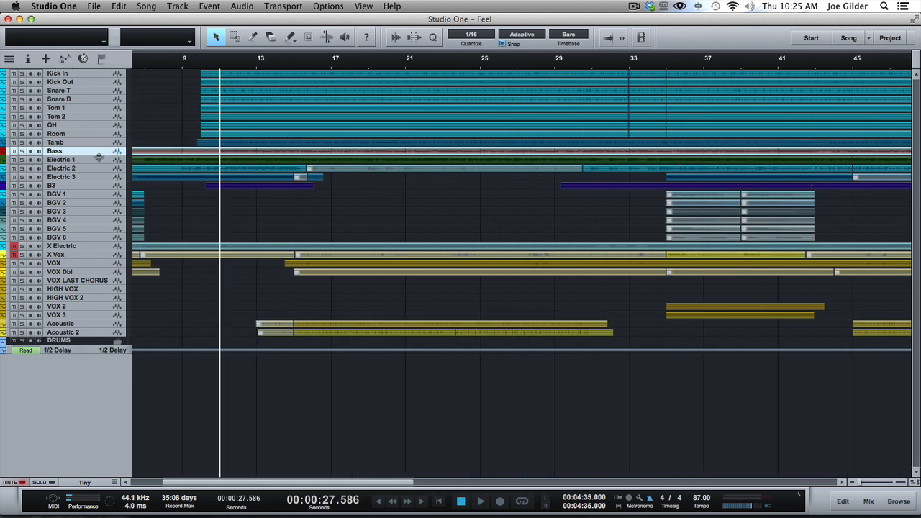
Step: Select the first Room event and enlarge all tracks to X-Large height while zooming the timeline in and out around bar 11
click(507, 134)
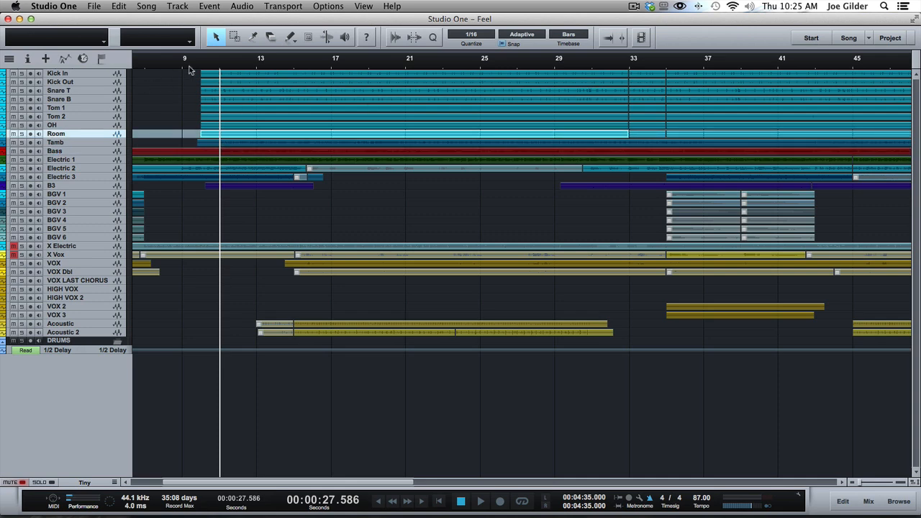
click(215, 67)
click(220, 68)
scroll(224, 147, up, 5)
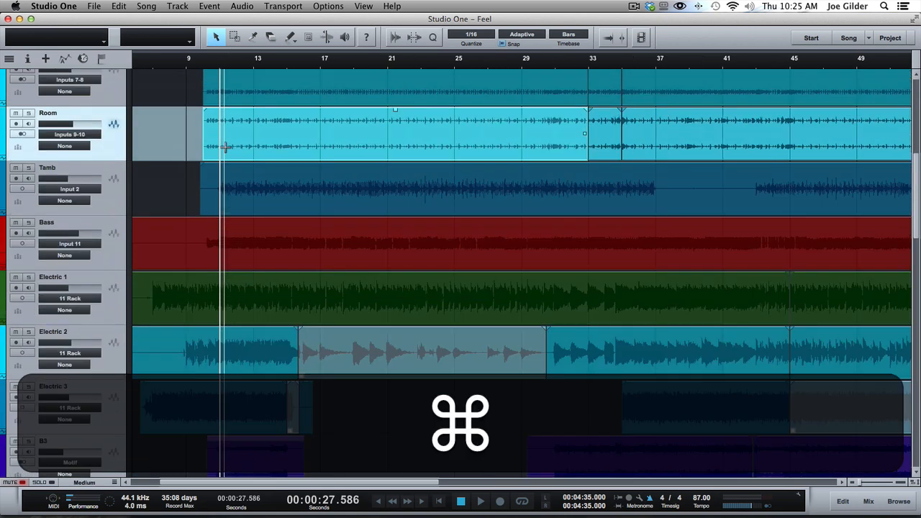
scroll(226, 147, up, 3)
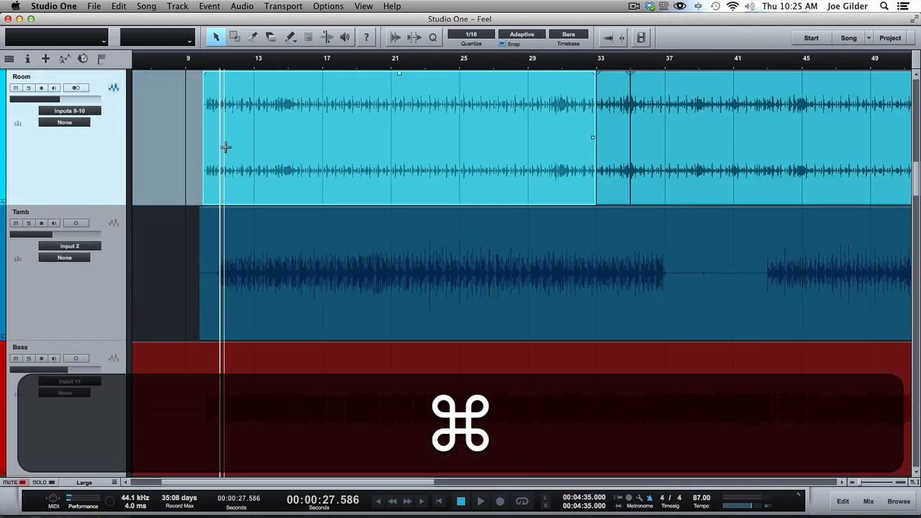
scroll(218, 69, up, 4)
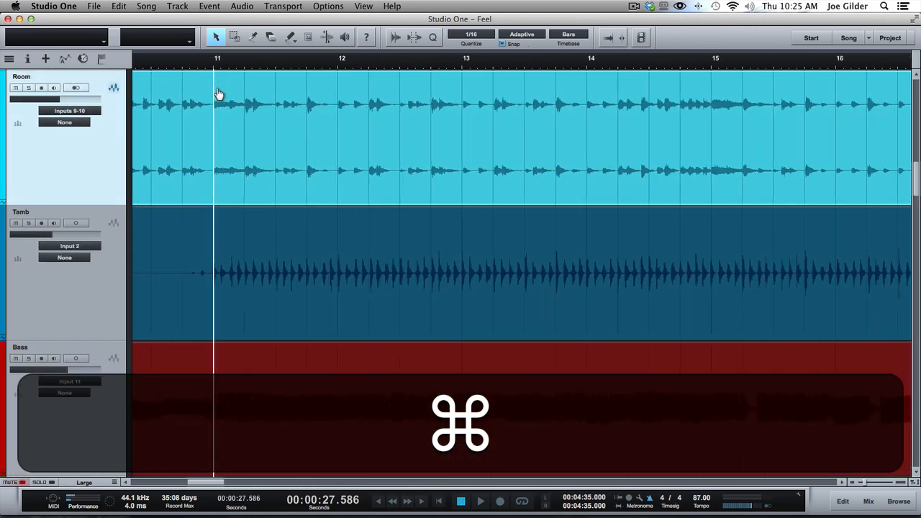
scroll(242, 412, up, 4)
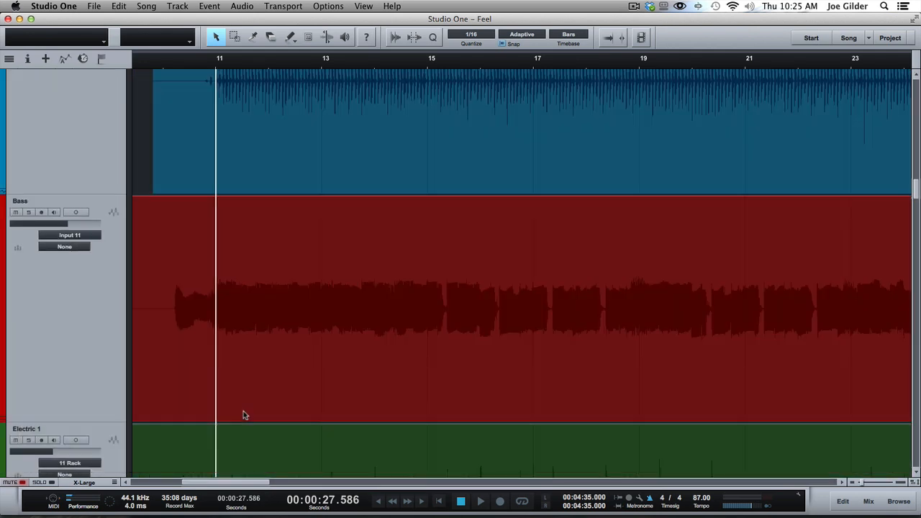
Step: Select the Bass event and use Data Zoom to magnify the displayed waveforms and return them to normal size
click(284, 347)
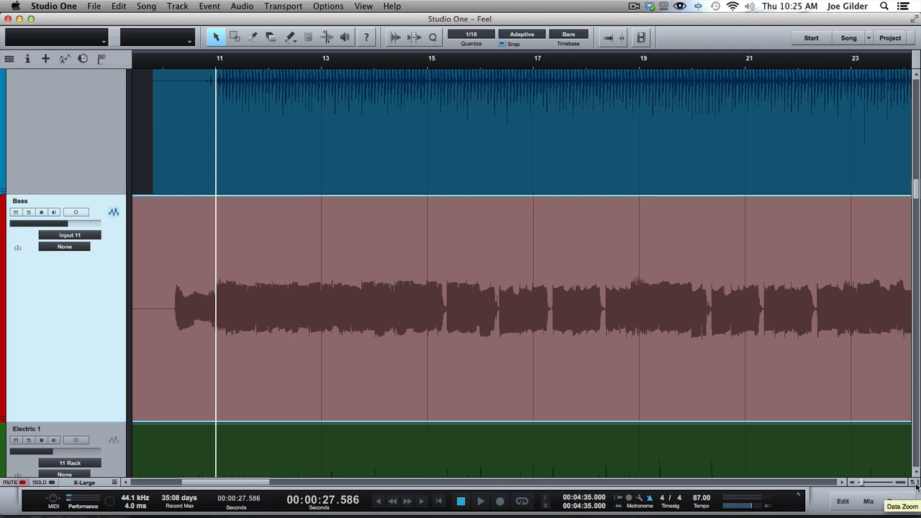
mouse_move(916, 485)
mouse_down()
mouse_move(915, 464)
mouse_move(917, 491)
mouse_up()
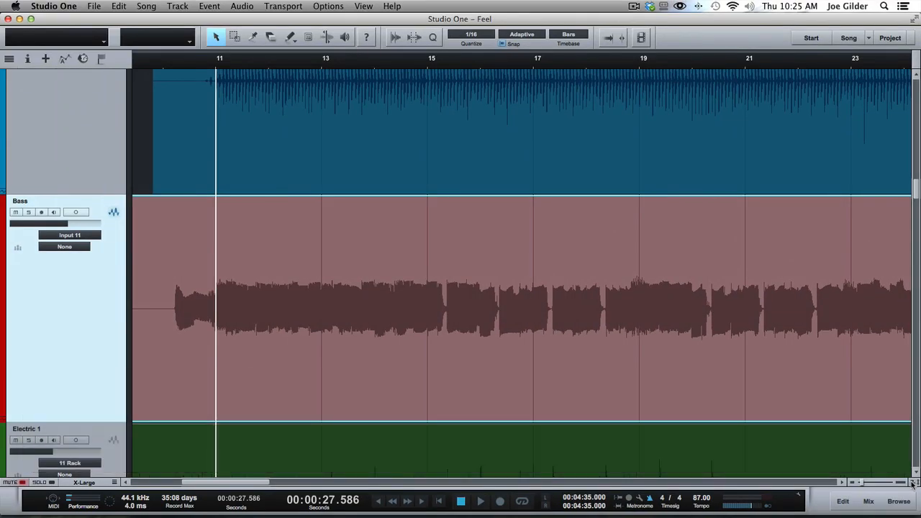
mouse_move(912, 483)
mouse_down()
mouse_move(912, 468)
mouse_move(912, 484)
mouse_up()
drag(915, 485, 914, 473)
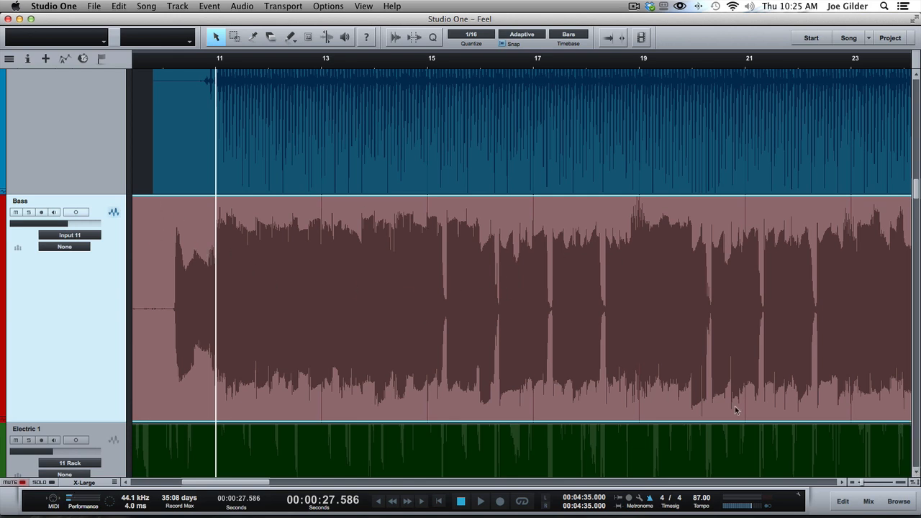
click(915, 483)
click(914, 476)
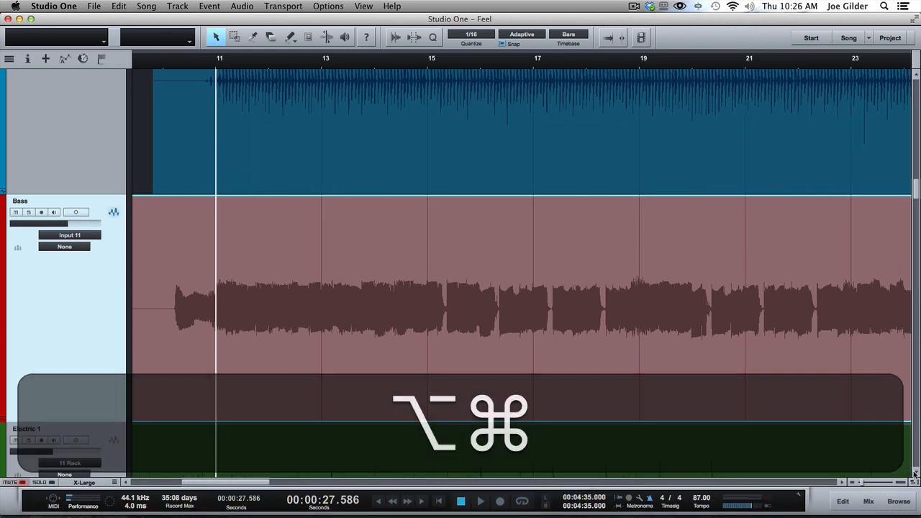
Step: Reduce all tracks to Medium height and zoom the timeline out to the whole song
scroll(481, 280, up, 2)
scroll(482, 280, down, 4)
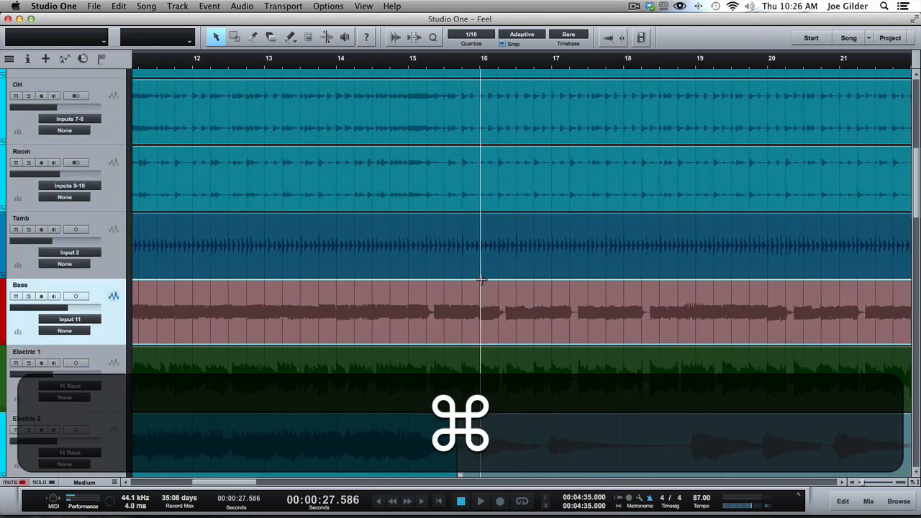
scroll(481, 280, up, 2)
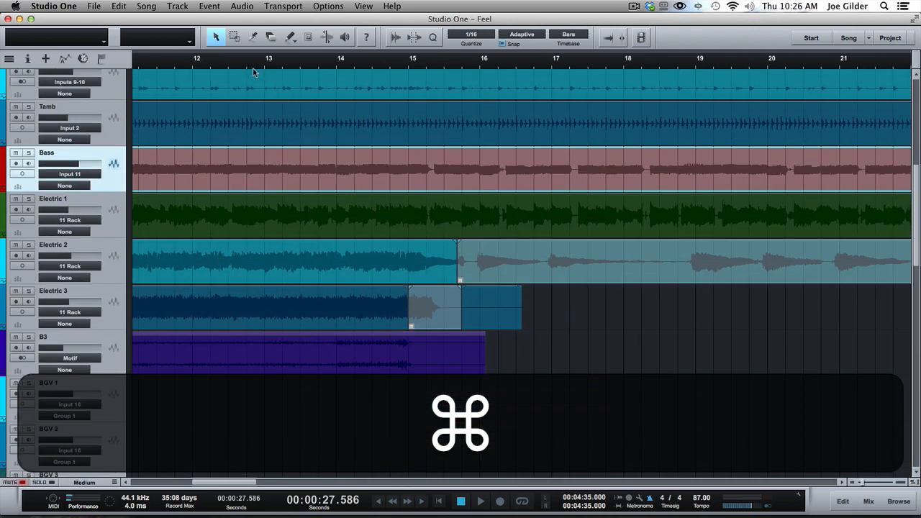
drag(249, 62, 248, 11)
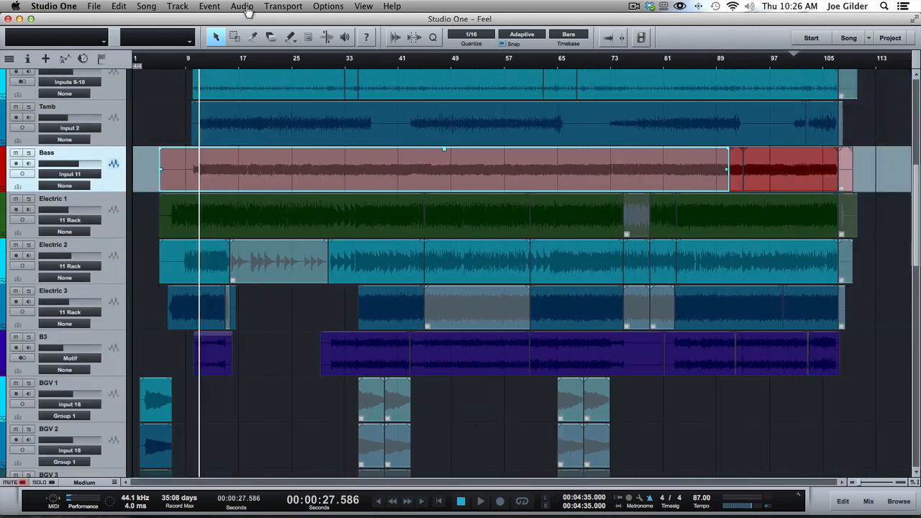
click(272, 218)
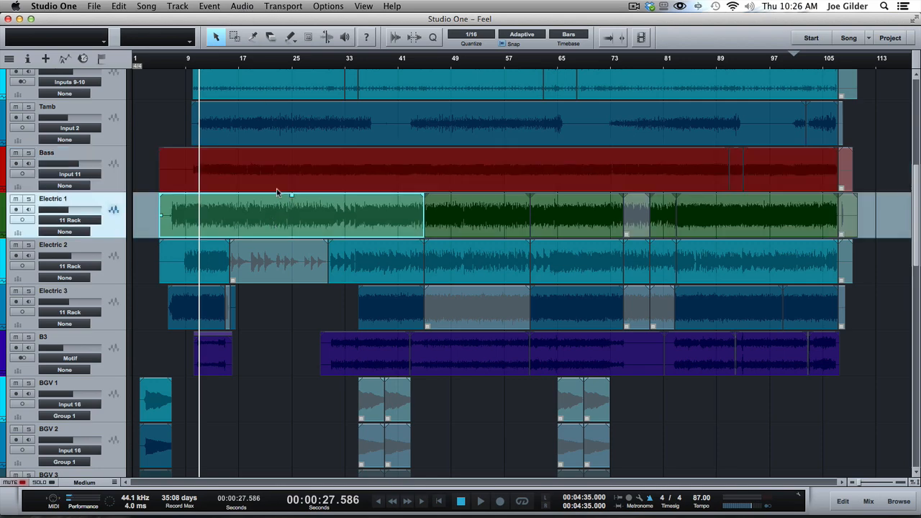
click(276, 189)
scroll(276, 200, up, 5)
scroll(277, 200, down, 3)
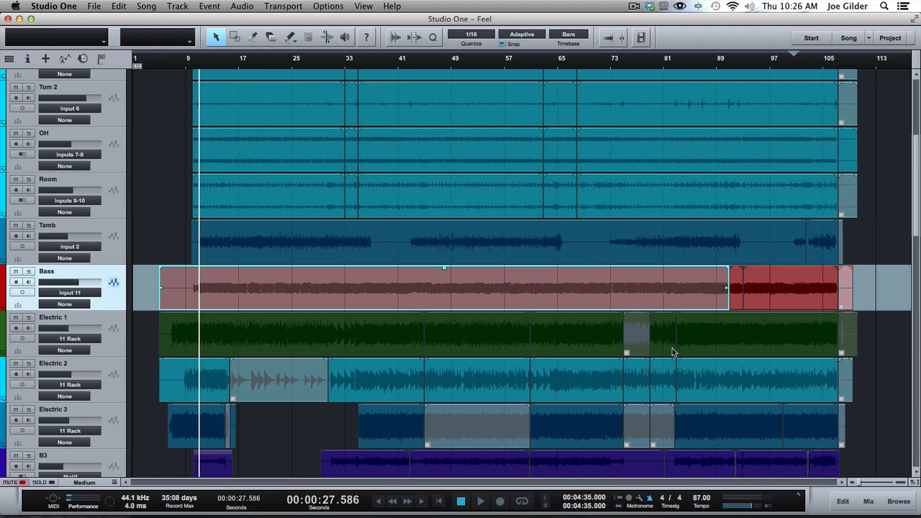
scroll(673, 352, down, 5)
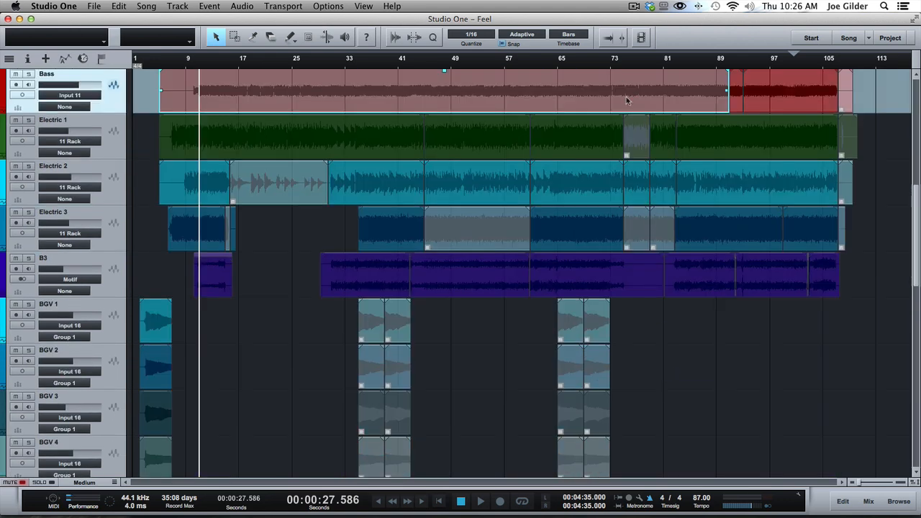
Step: Select the range from about bar 76 to 82 across Electric 1, 2 and 3 and place the playhead at bar 75
click(611, 180)
key(Up)
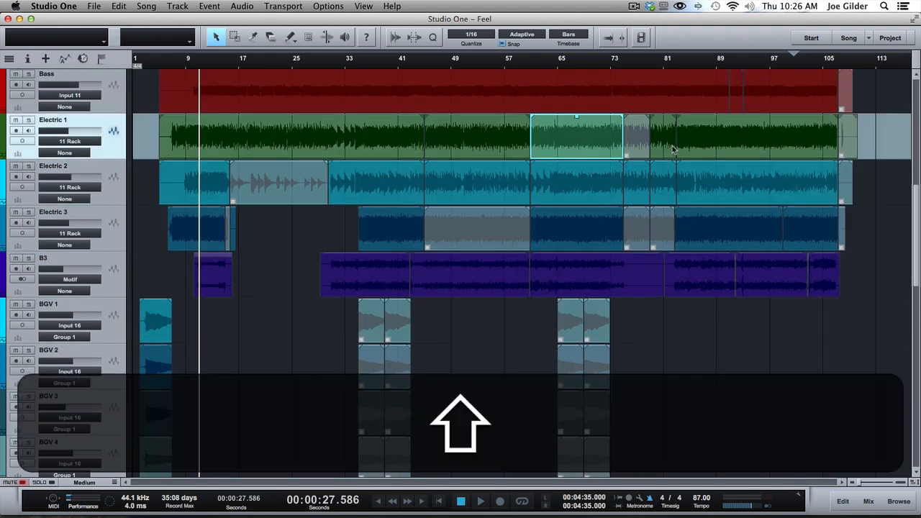
drag(670, 143, 630, 248)
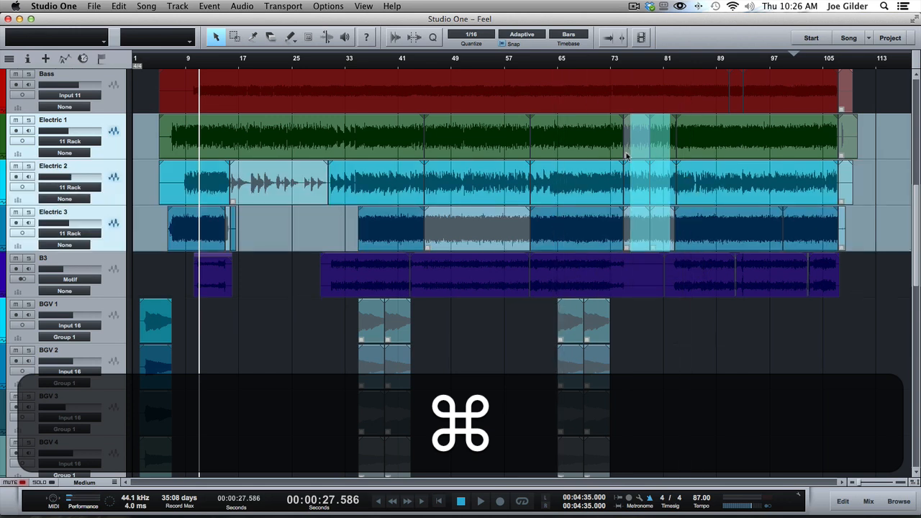
click(613, 65)
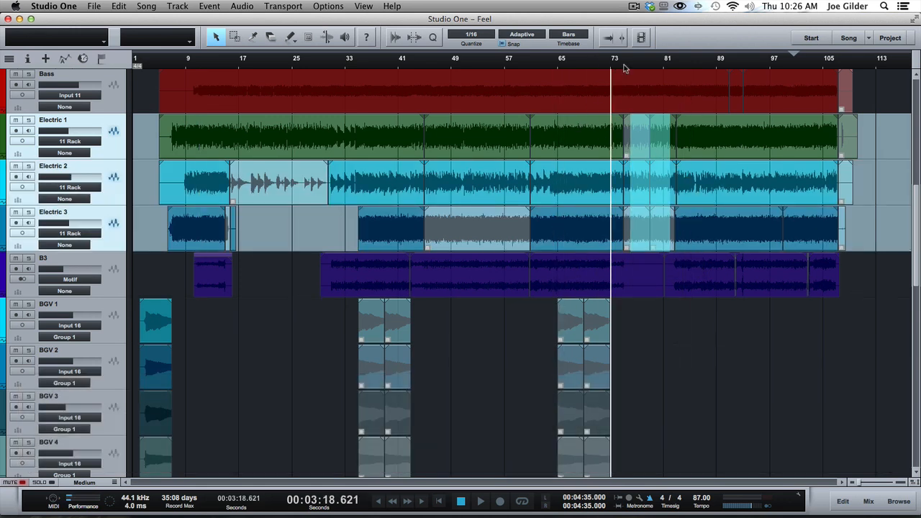
click(625, 68)
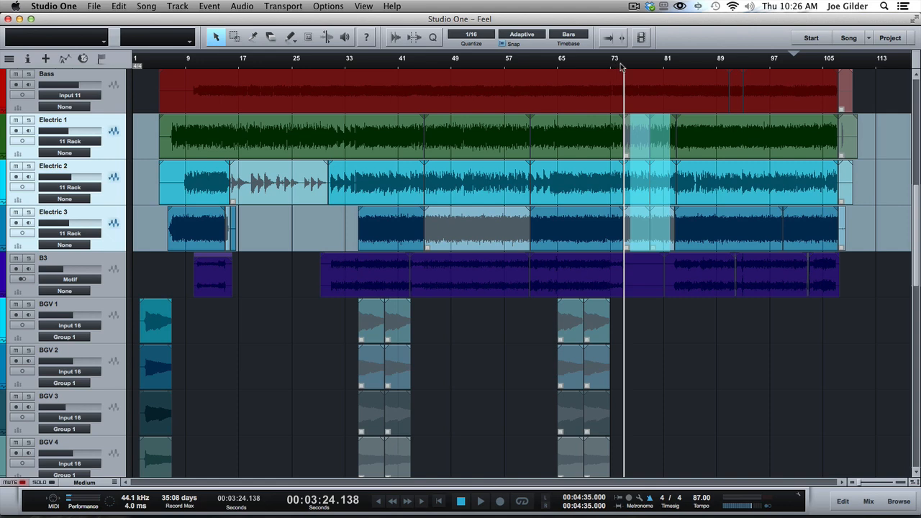
Step: Shrink all tracks to Overview height, start playback, and enlarge them to Large while zooming the timeline in around bars 77 to 81
scroll(639, 113, down, 5)
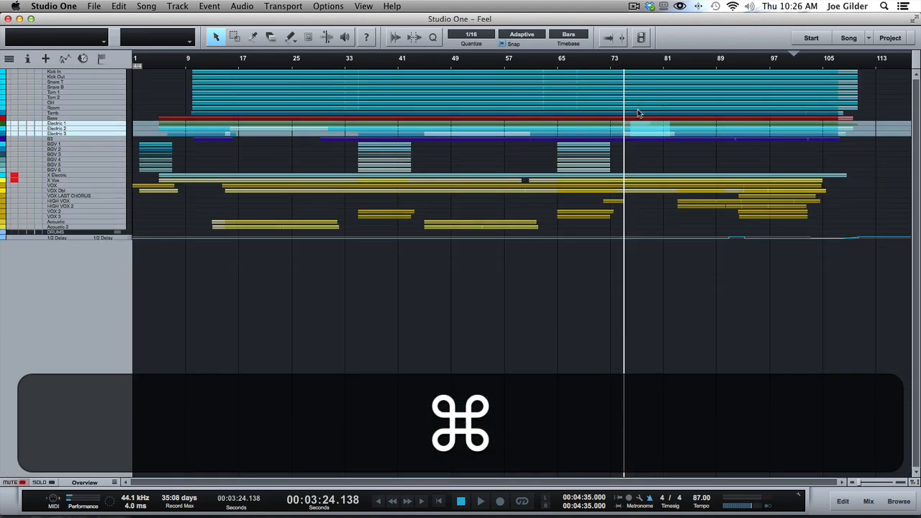
key(space)
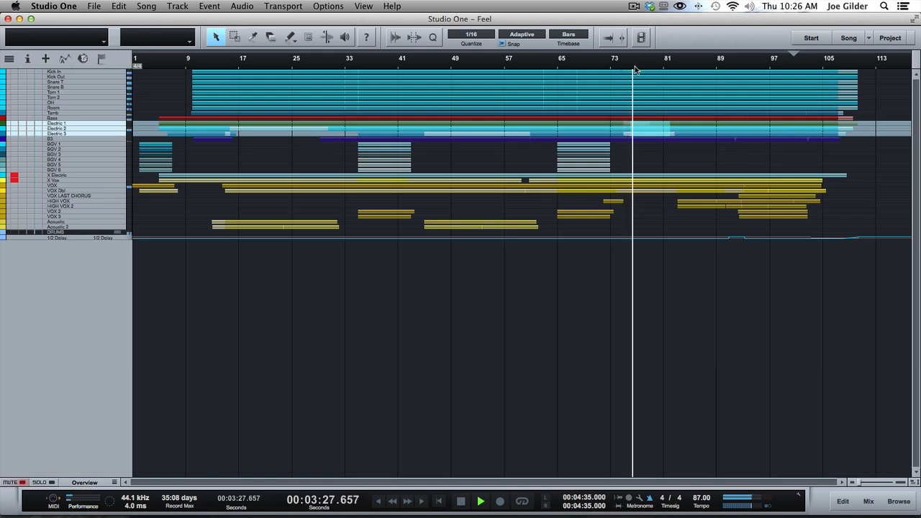
scroll(638, 110, up, 5)
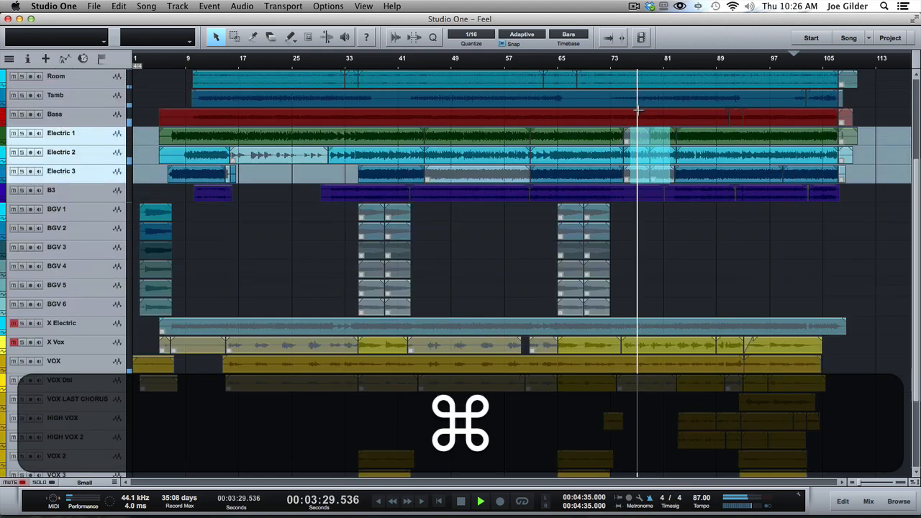
scroll(633, 113, up, 3)
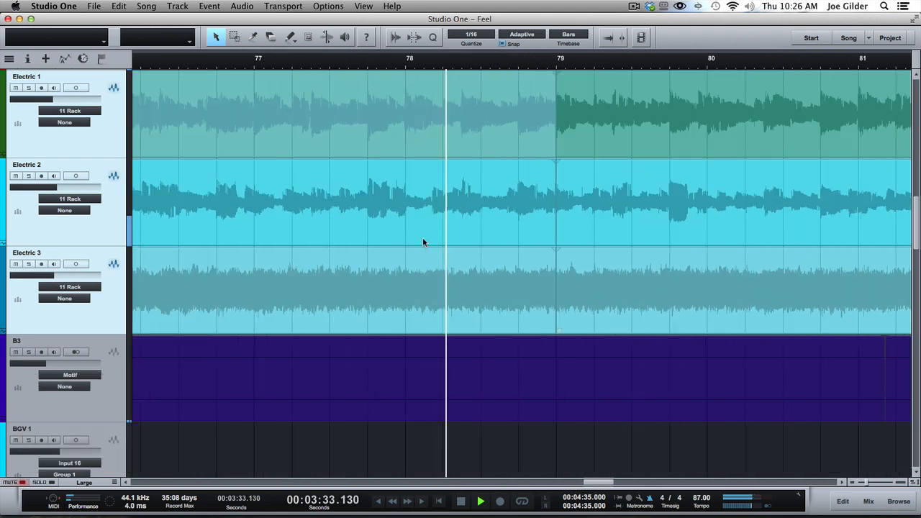
Step: Select Electric 2 and then B3 events during playback, and zoom to X-Large track height around bars 80 to 83
click(432, 234)
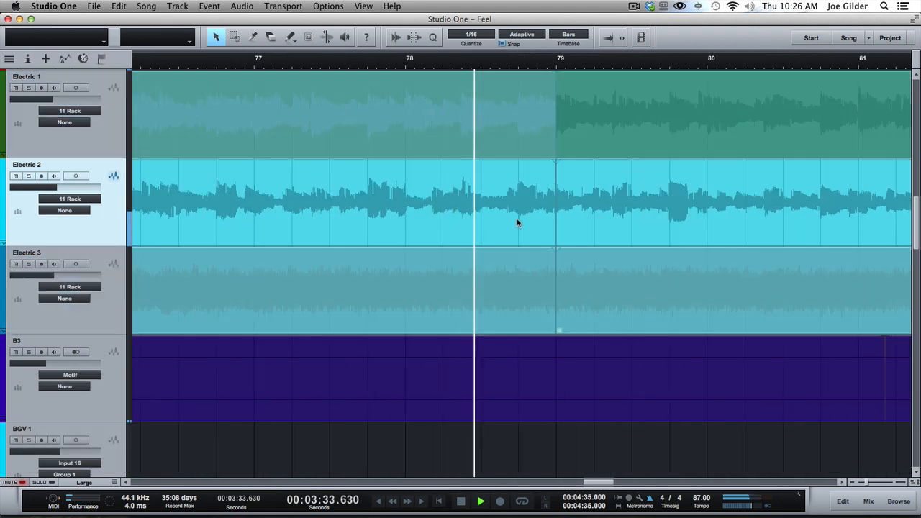
scroll(681, 222, right, 2)
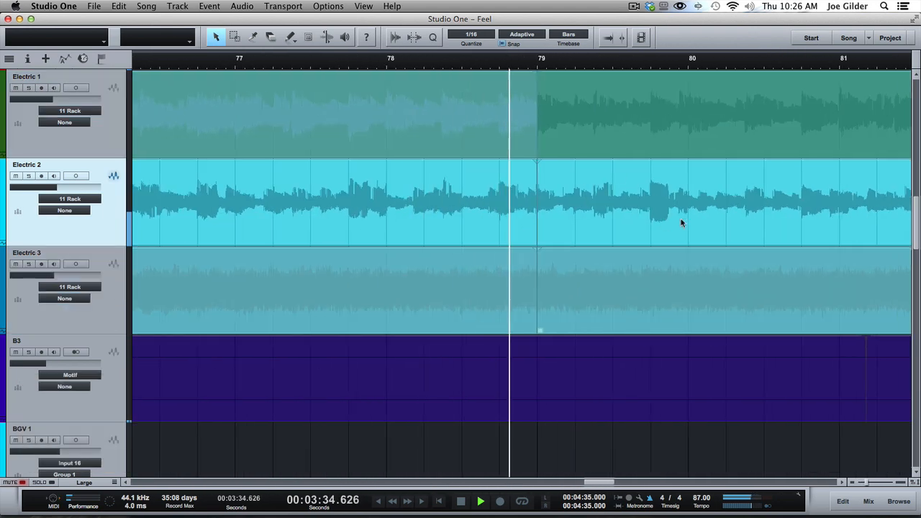
click(475, 101)
click(431, 414)
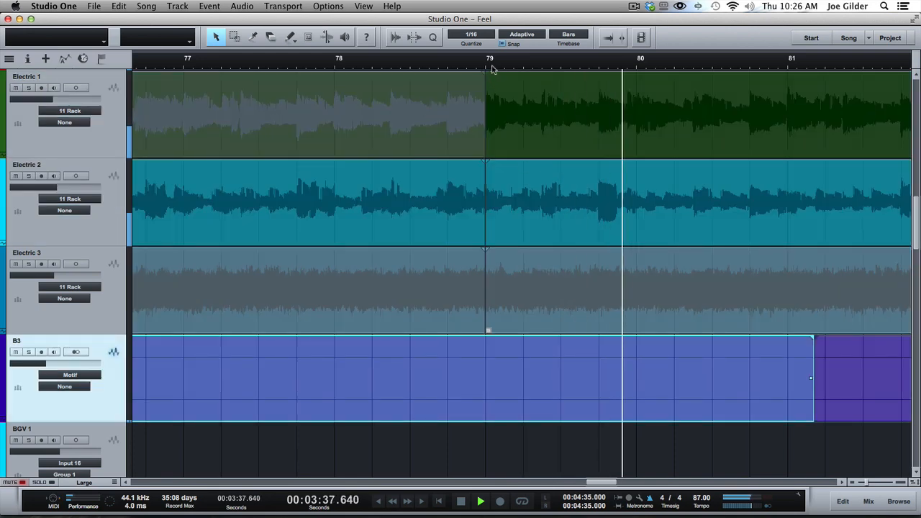
scroll(500, 51, down, 2)
scroll(500, 50, down, 1)
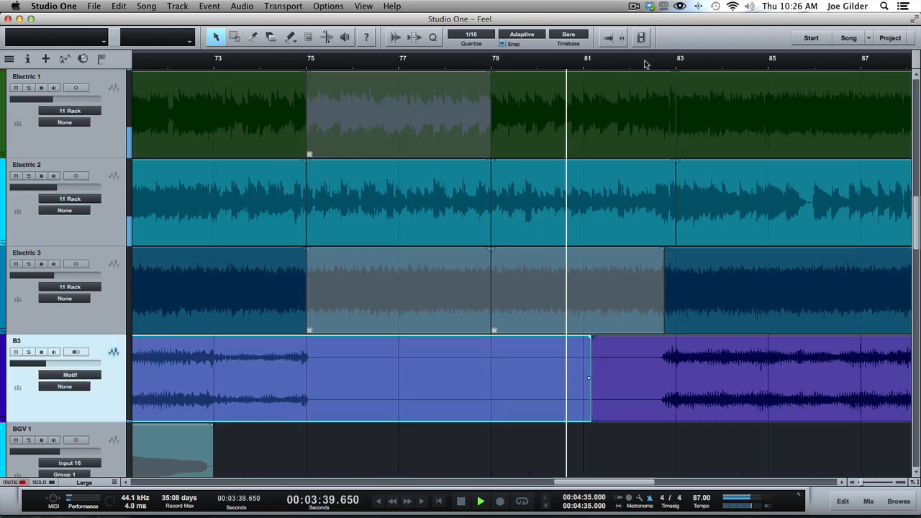
scroll(643, 62, up, 3)
scroll(646, 91, up, 3)
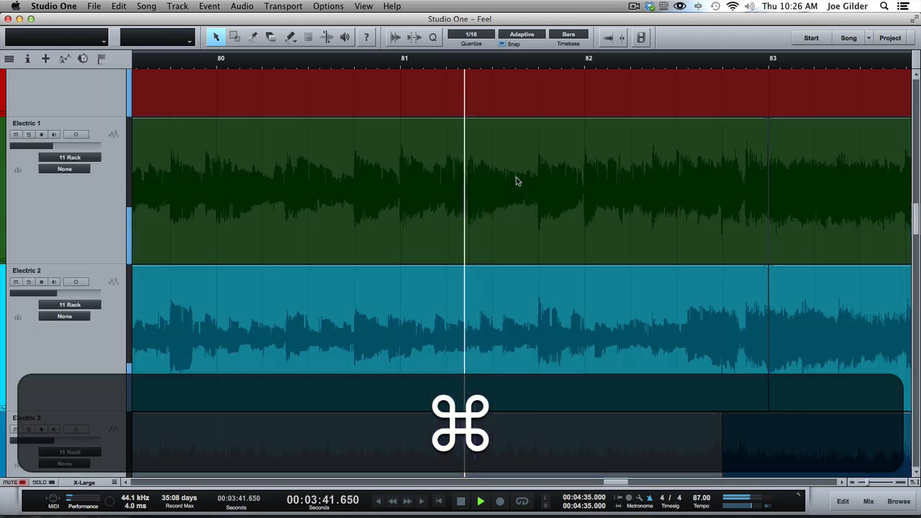
Step: Select several Electric 1 and Electric 2 events in turn, ending on the Electric 2 event at bars 79 to 83, and stop playback
click(516, 180)
click(678, 328)
click(791, 199)
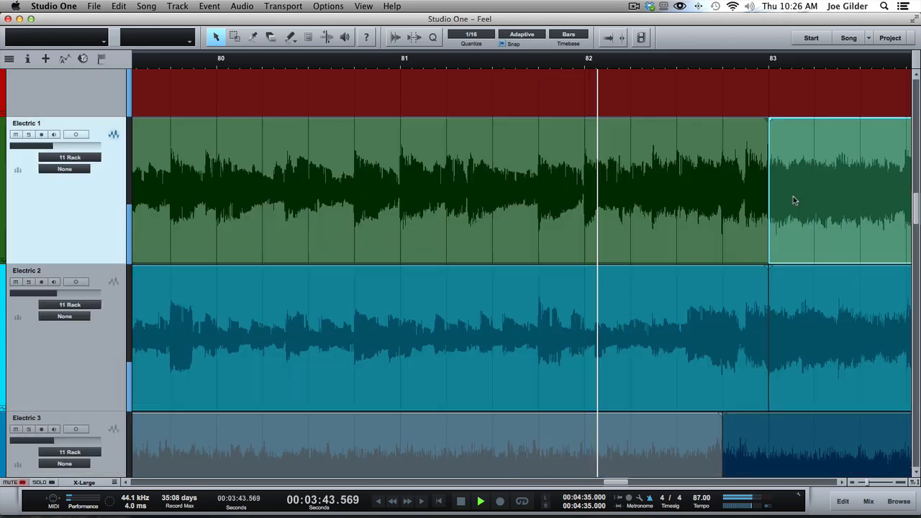
click(673, 209)
click(345, 323)
key(space)
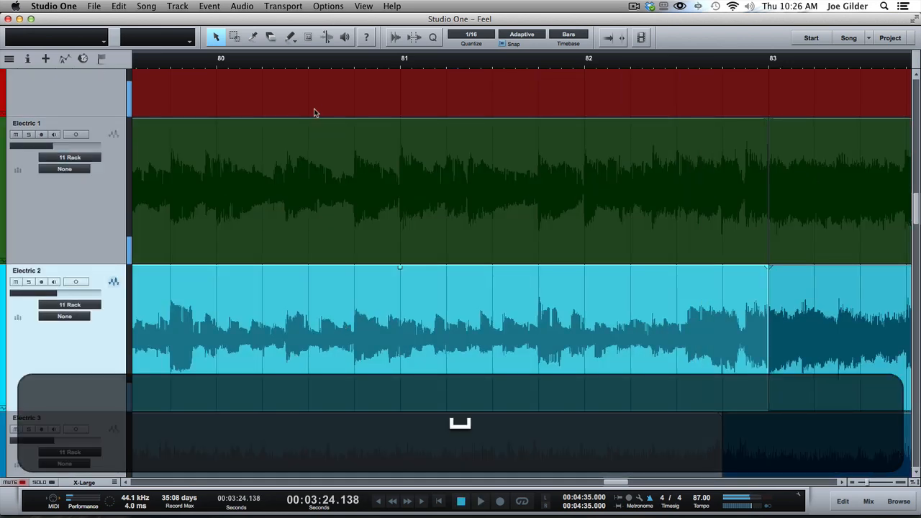
Step: Zoom the timeline out and back in on bars 75 to 84, selecting the Electric 1 event at bars 79 to 83
drag(311, 58, 311, 19)
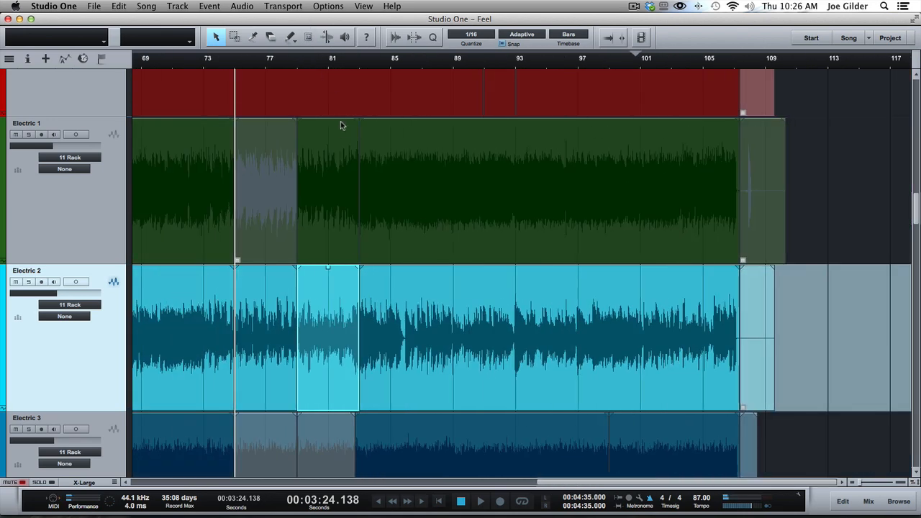
drag(316, 60, 321, 77)
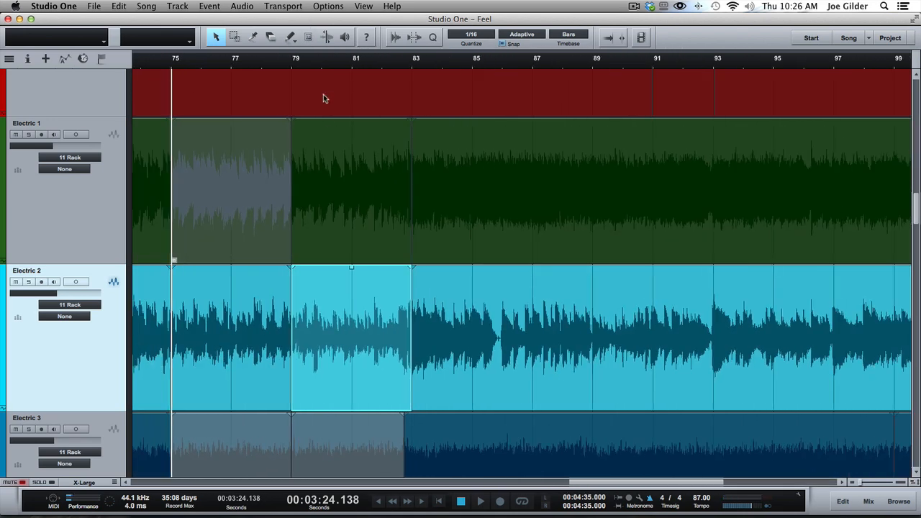
click(336, 219)
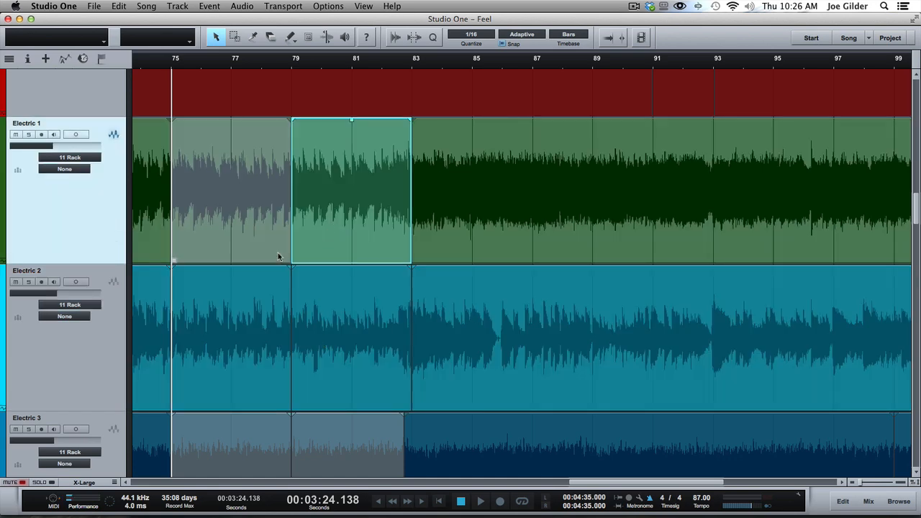
drag(175, 67, 171, 86)
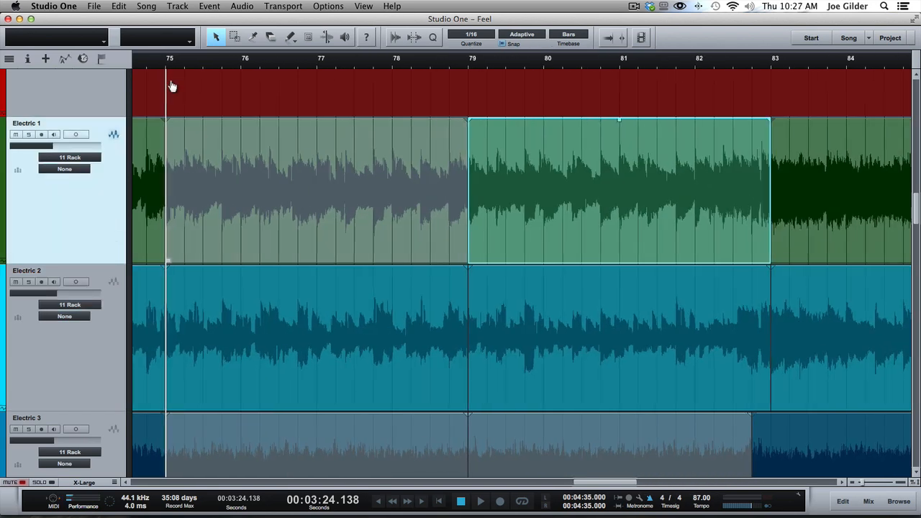
Step: Unmute the Electric 1 event at bars 75 to 79, mute the Electric 2 event below it, and briefly audition from bar 75
click(239, 206)
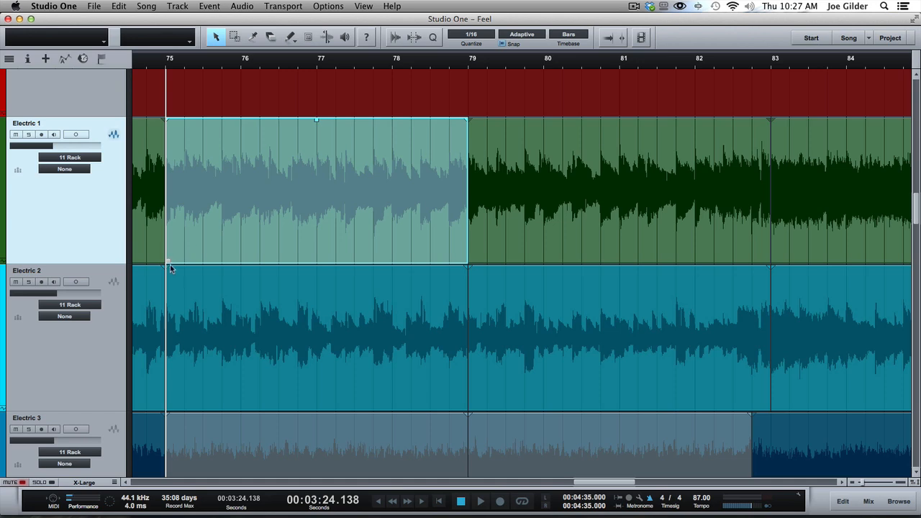
key(shift+m)
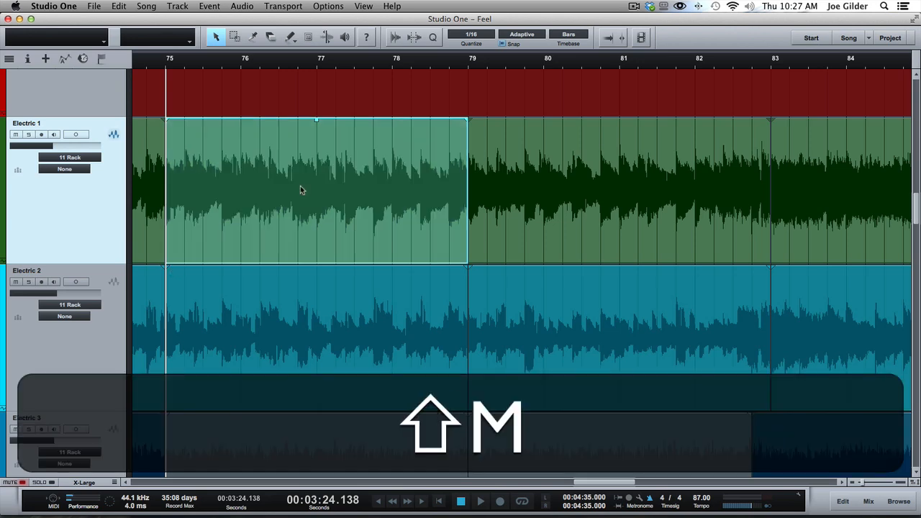
click(279, 311)
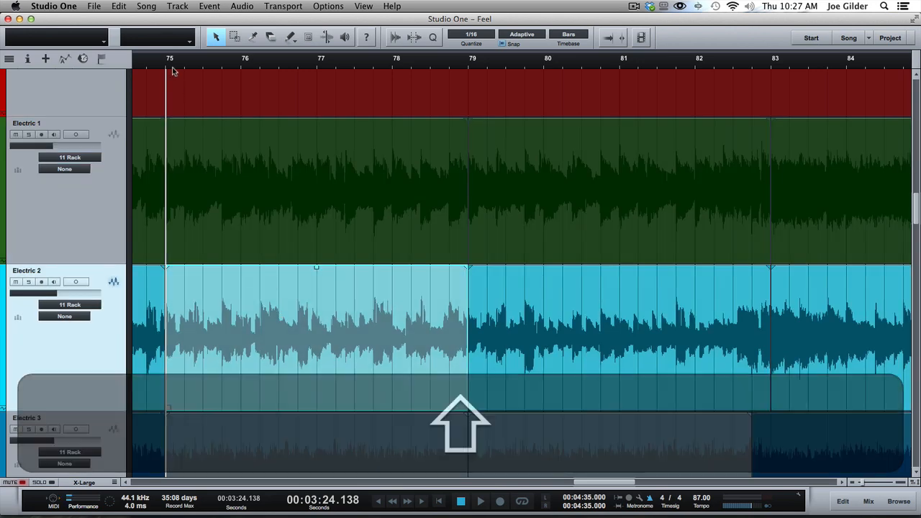
key(space)
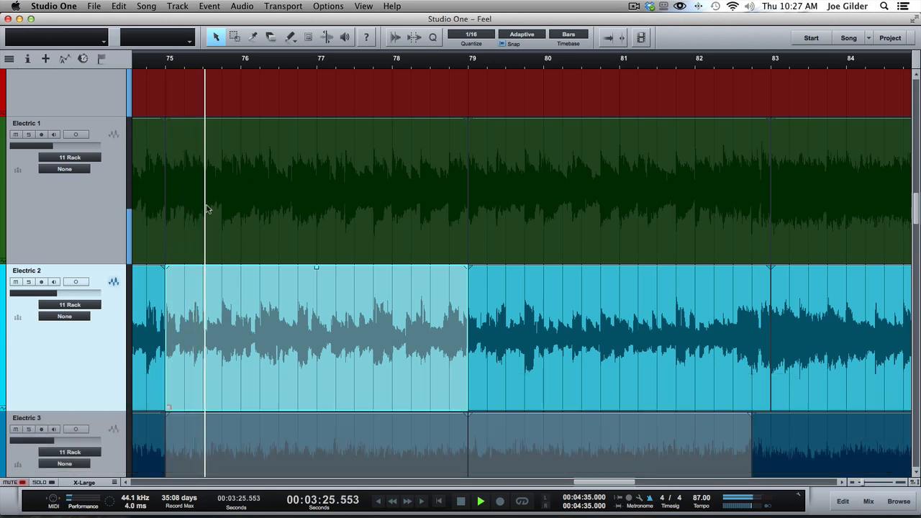
key(space)
Step: Select both the Electric 1 and Electric 2 events at bars 75 to 79 and toggle their mute states together
click(206, 208)
shift+click(237, 318)
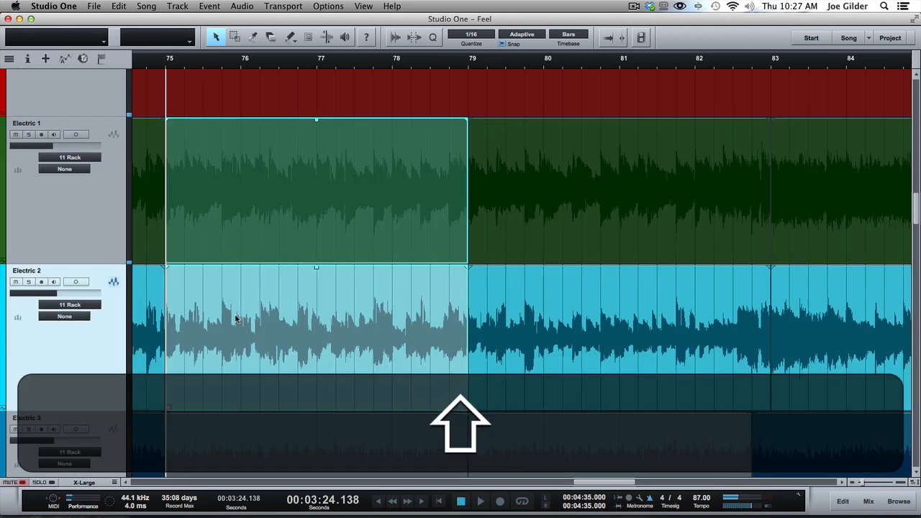
key(shift+m)
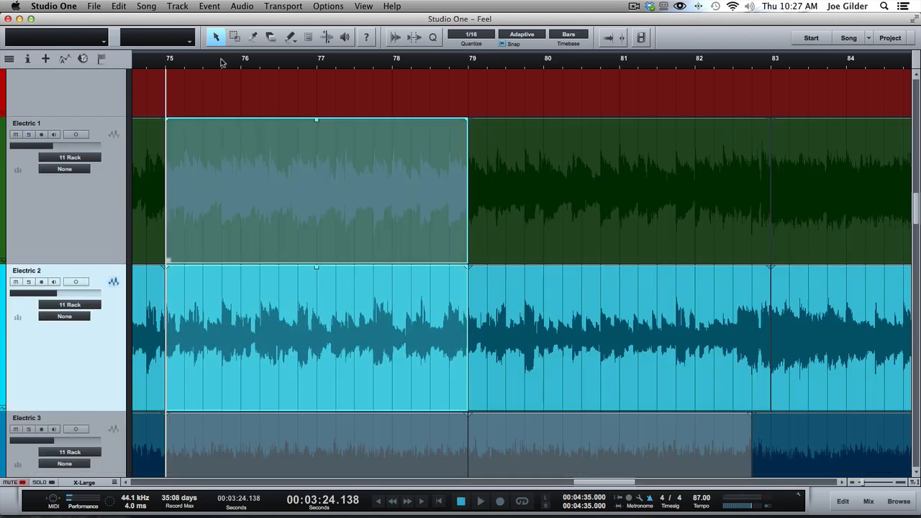
Step: Reduce all tracks to Tiny height and zoom the timeline out to the whole song
scroll(221, 62, down, 3)
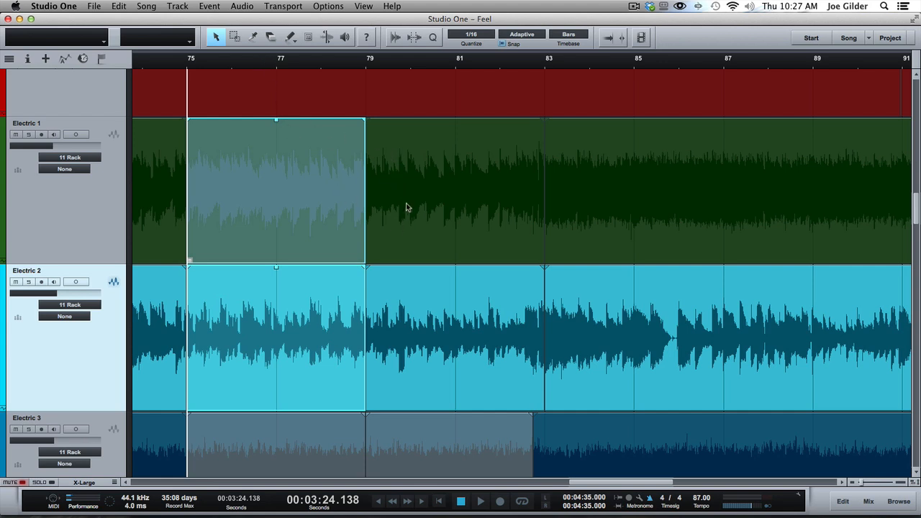
key(super)
scroll(423, 183, down, 5)
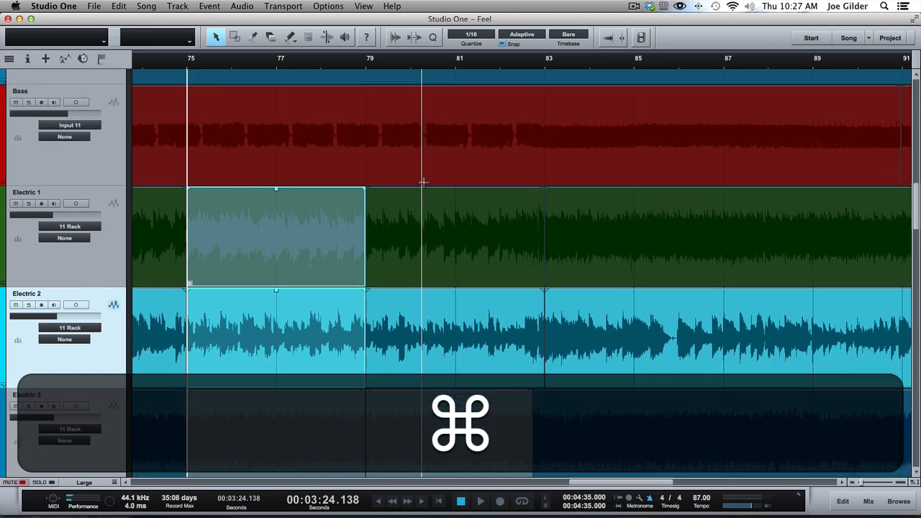
scroll(424, 183, down, 4)
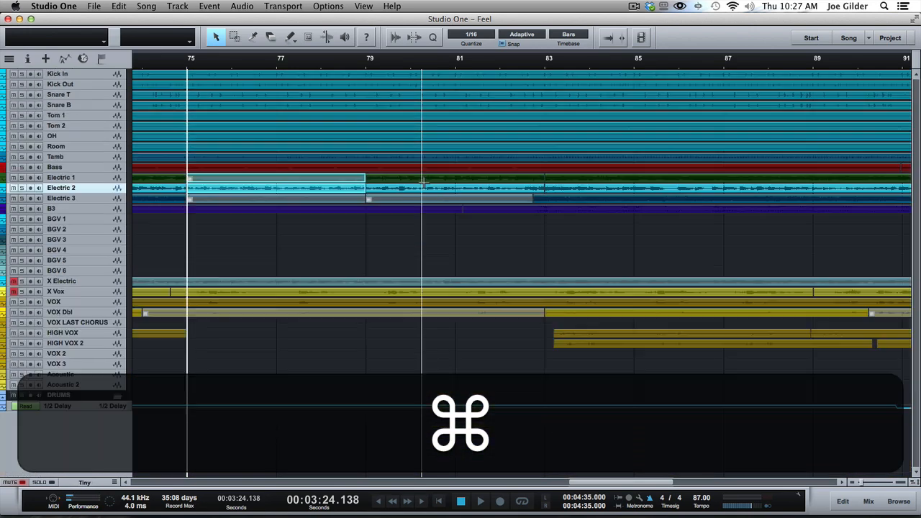
scroll(424, 183, up, 7)
scroll(424, 183, down, 3)
scroll(424, 183, down, 1)
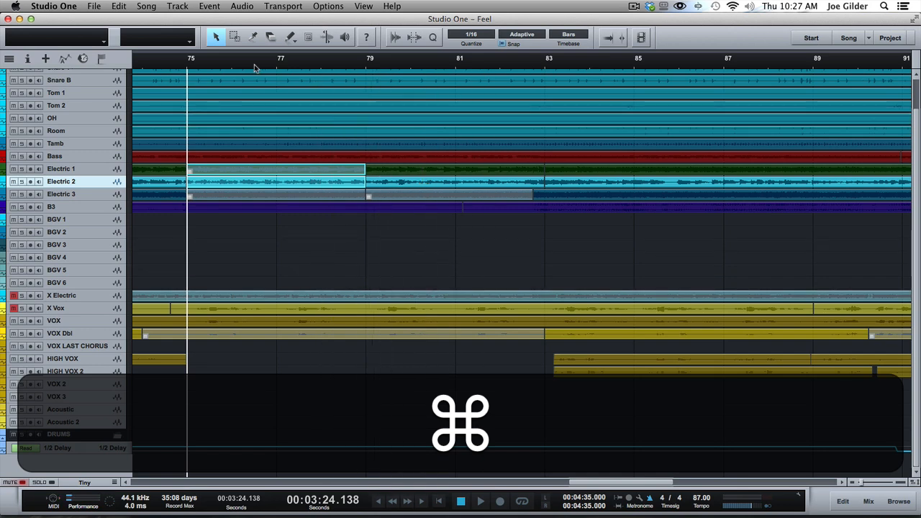
scroll(253, 67, down, 6)
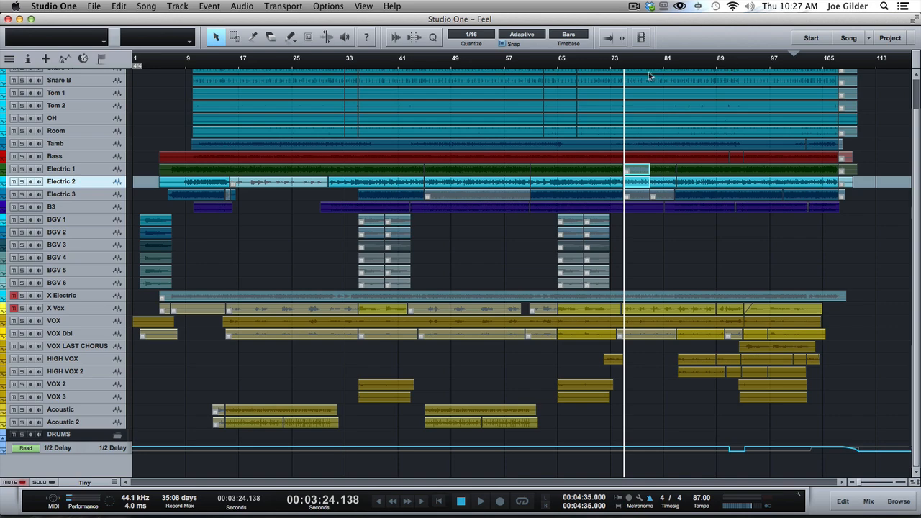
Step: Zoom the timeline in closely at bar 75 and enlarge all tracks to Large height around Electric 2
scroll(622, 101, up, 8)
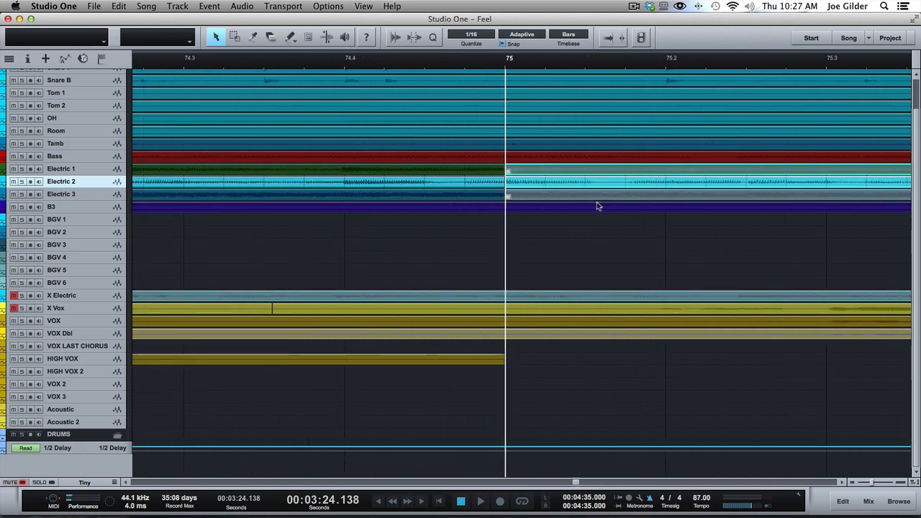
scroll(597, 201, up, 5)
scroll(541, 173, up, 4)
scroll(541, 173, up, 1)
scroll(541, 172, right, 5)
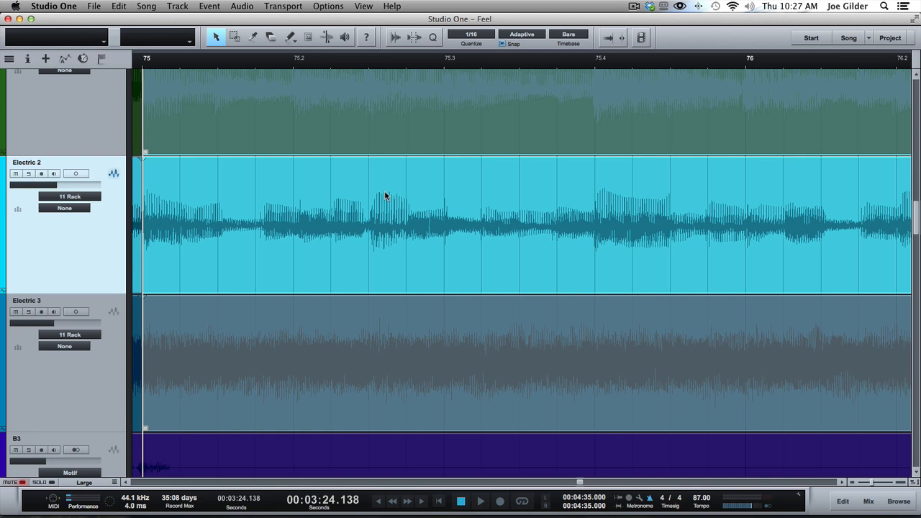
Step: Zoom out to the full song and toggle the zoom repeatedly between the close-up at bar 75 and the full view
key(alt)
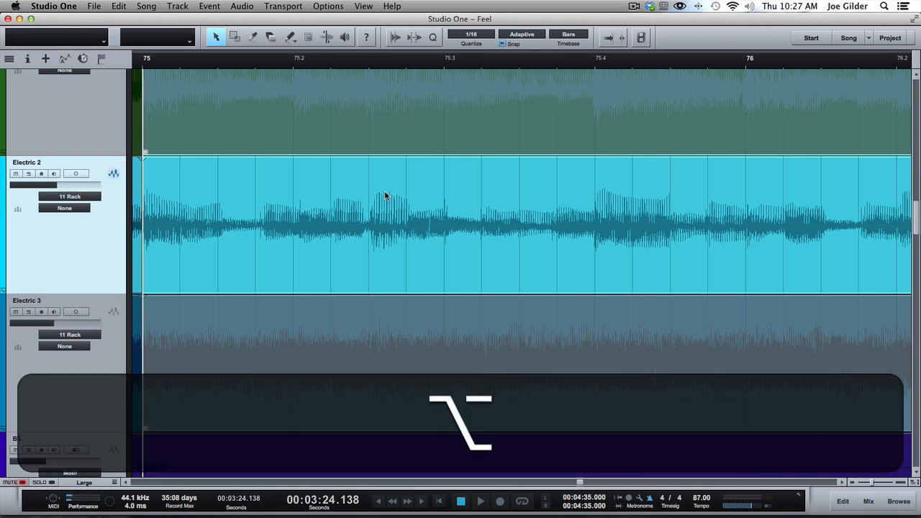
key(alt+z)
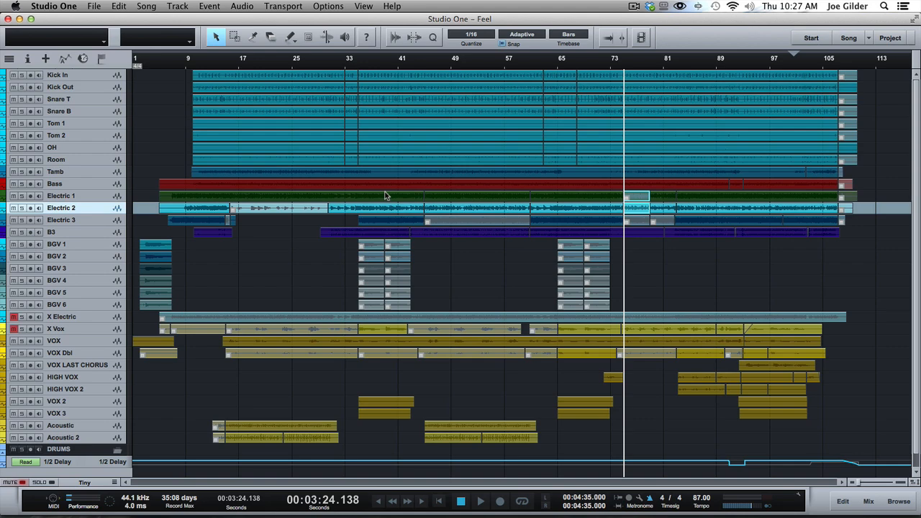
key(z)
key(z)
key(z)
key(z)
key(z)
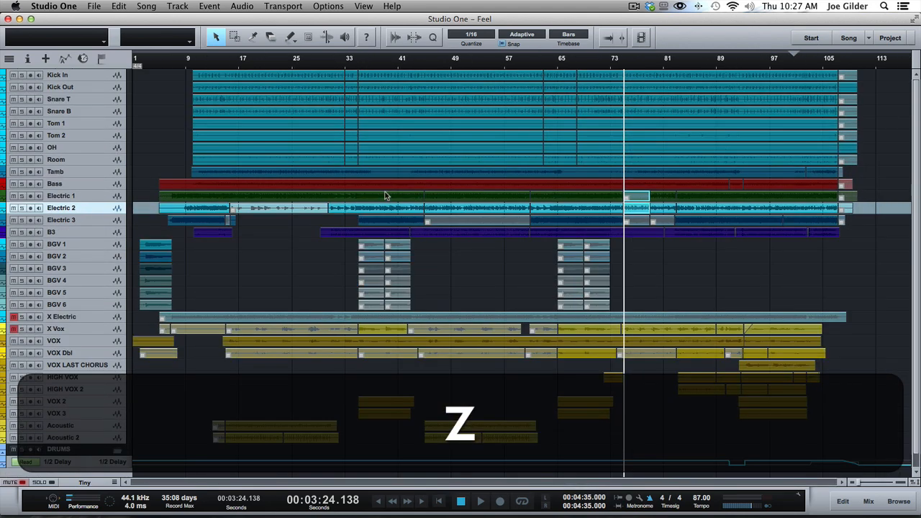
key(z)
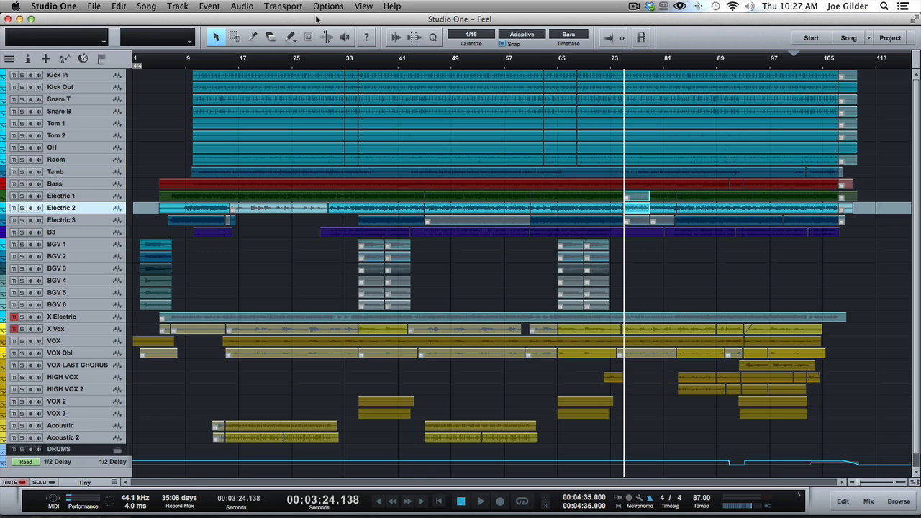
Step: Examine the list of available zoom commands and their shortcuts, and close it without choosing one
click(360, 7)
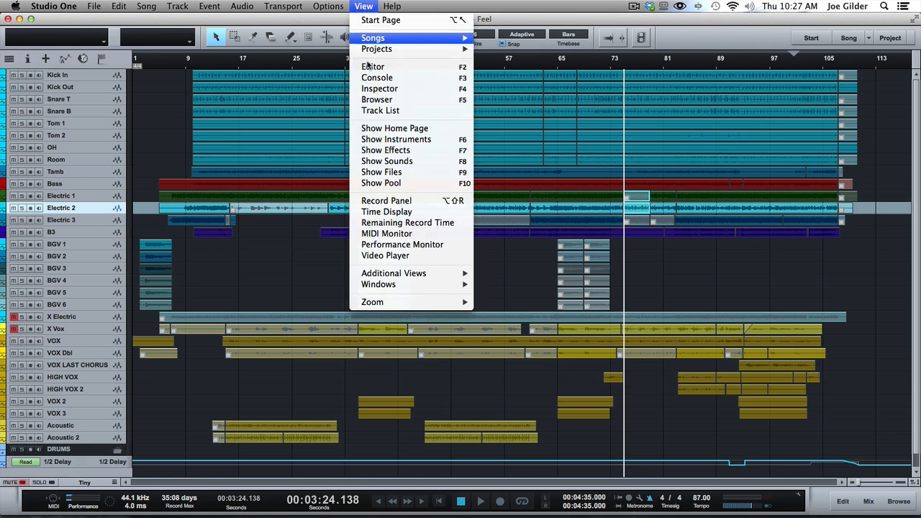
mouse_move(421, 302)
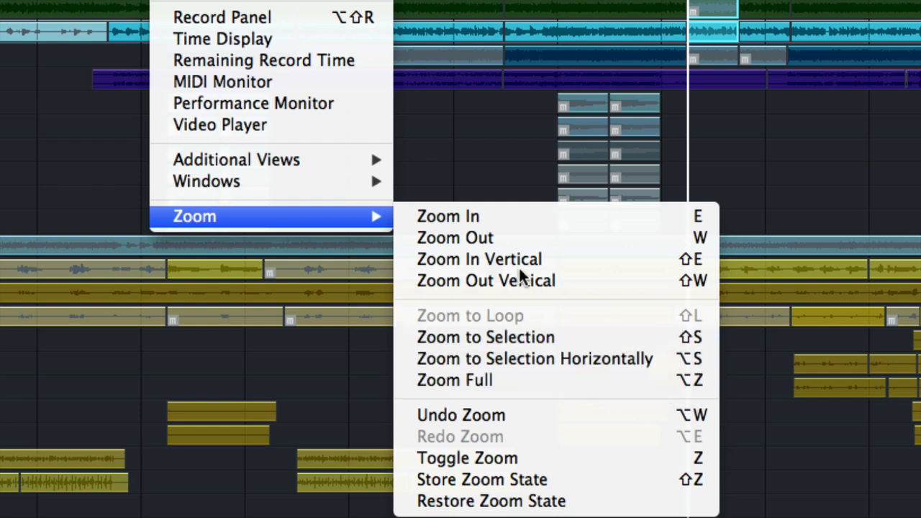
click(772, 295)
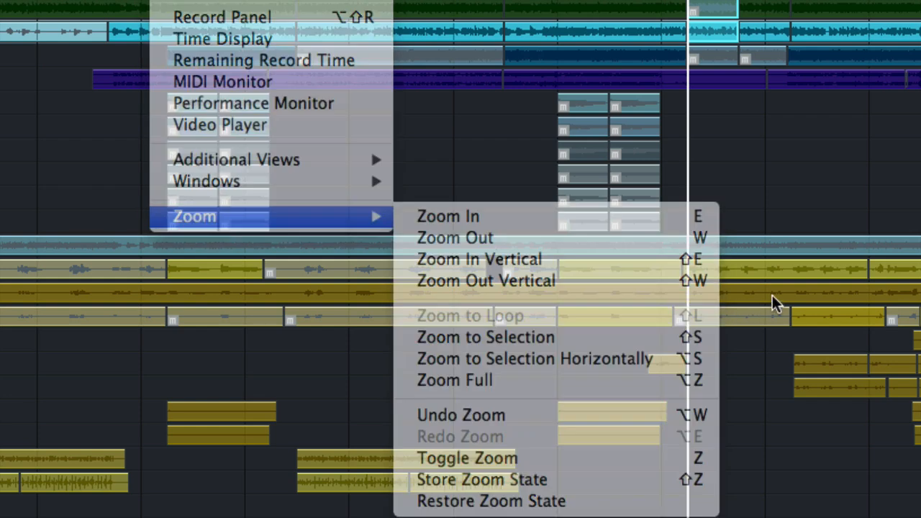
Step: Select the X Vox event starting at bar 65 and switch horizontal zoom to that selection on and off
click(615, 271)
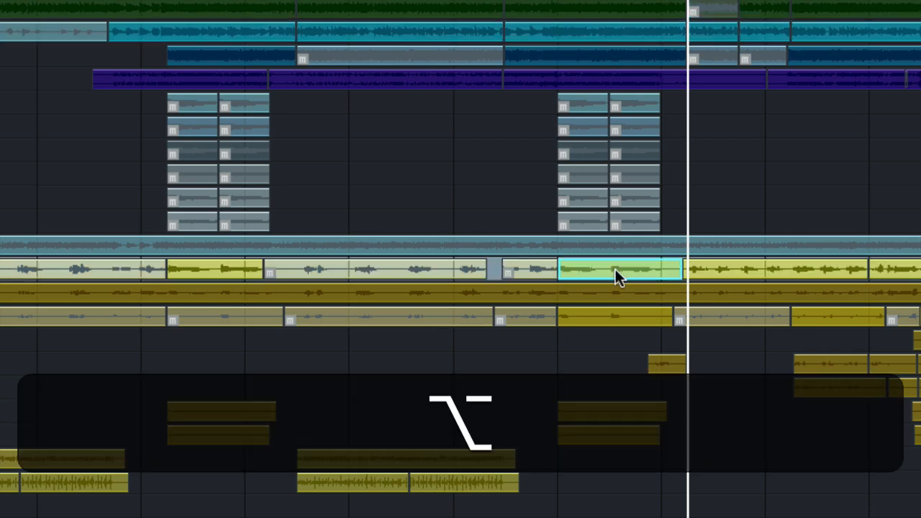
key(alt+s)
key(alt+s)
key(alt+s)
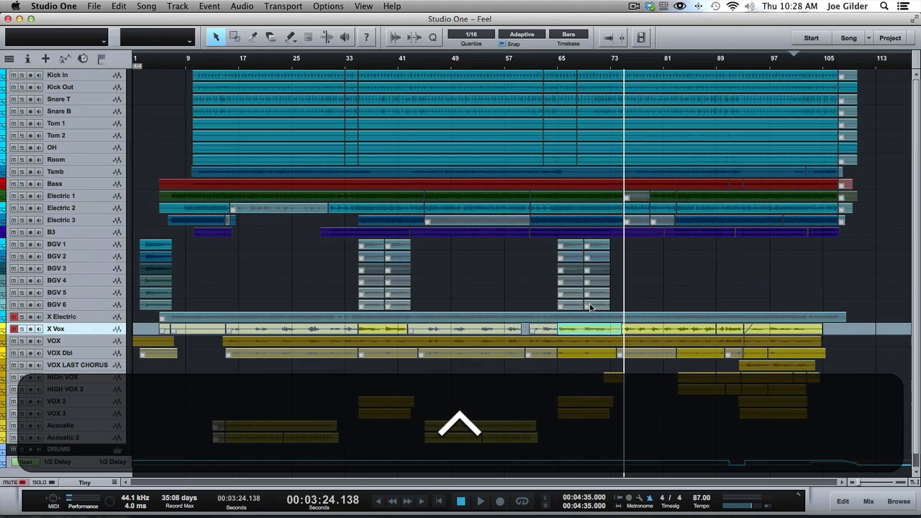
Step: Zoom the timeline in closely at bar 65 and enlarge the tracks to X-Large height around BGV 6
drag(559, 62, 548, 197)
scroll(495, 177, up, 10)
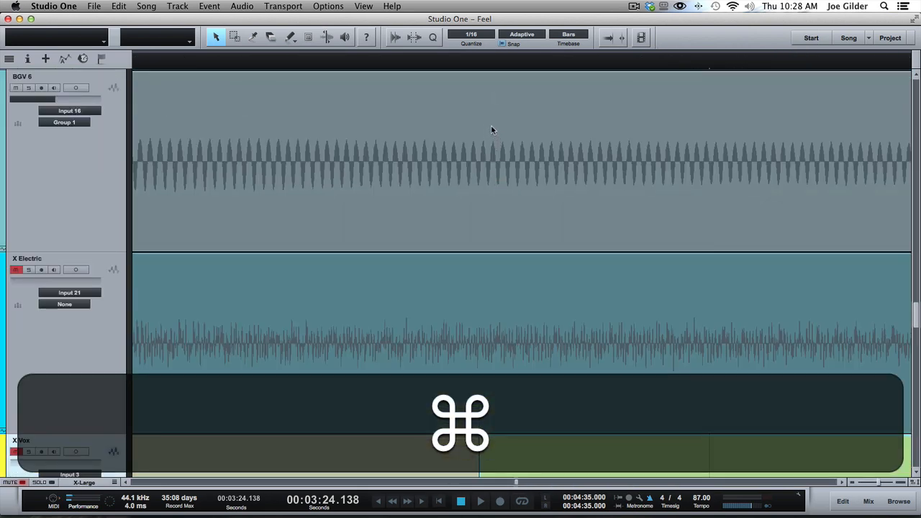
scroll(340, 159, left, 2)
scroll(340, 159, left, 5)
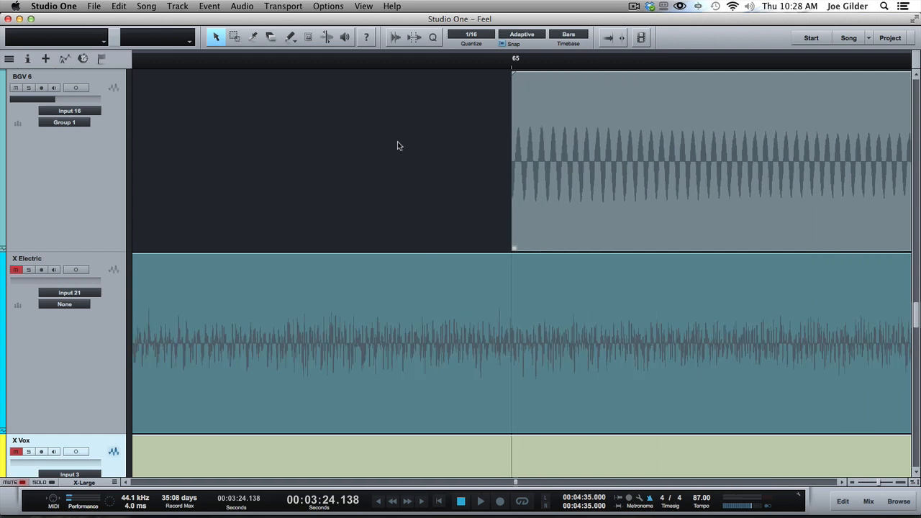
Step: Place the playhead at bar 65 and select the BGV 6 event starting there, finishing in the full-song view
click(513, 68)
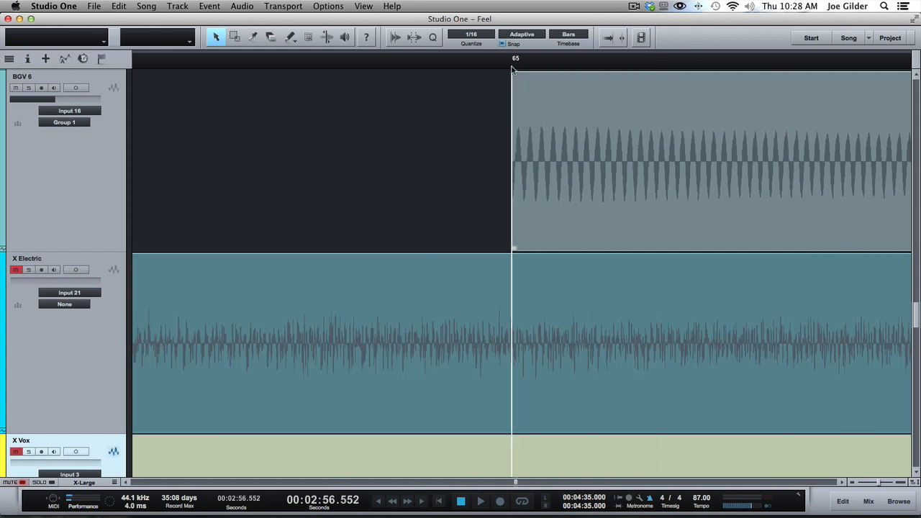
click(523, 152)
key(alt)
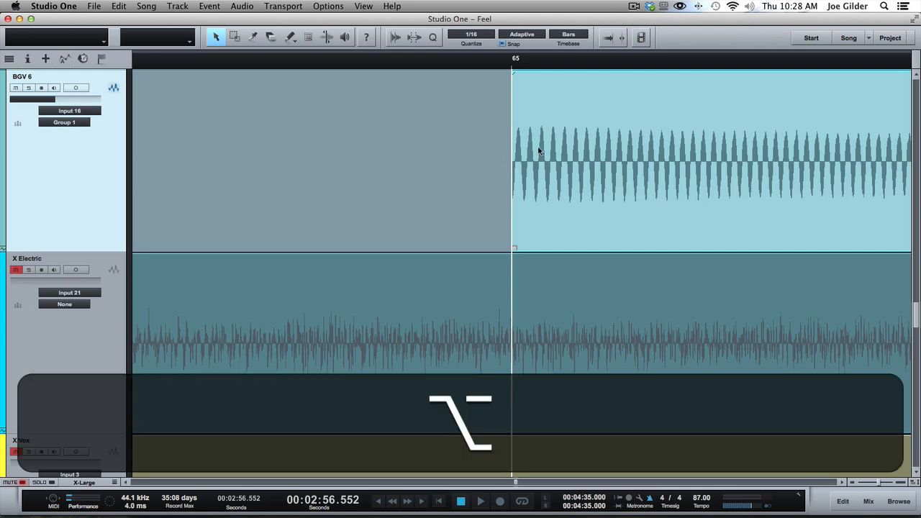
key(alt+z)
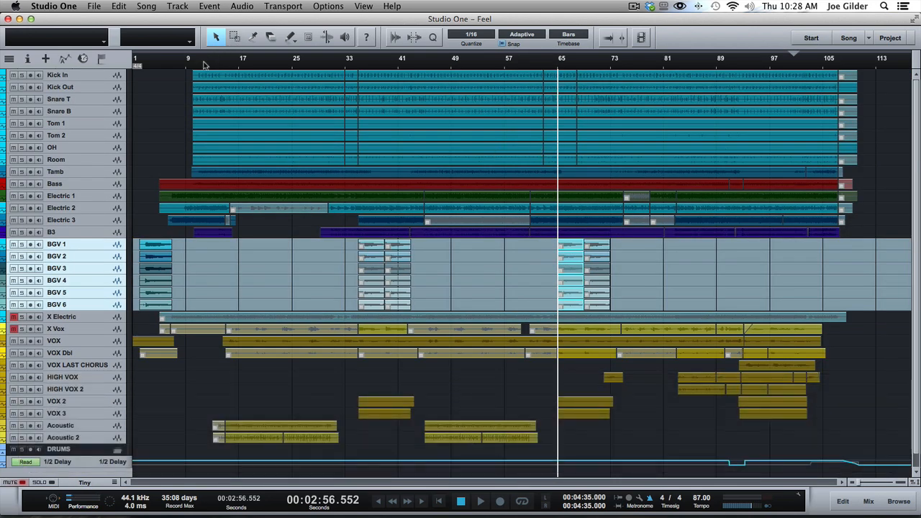
Step: Zoom in closely at bar 9 with tracks at X-Large height around Electric 3, and return to the full-song view
drag(188, 63, 202, 208)
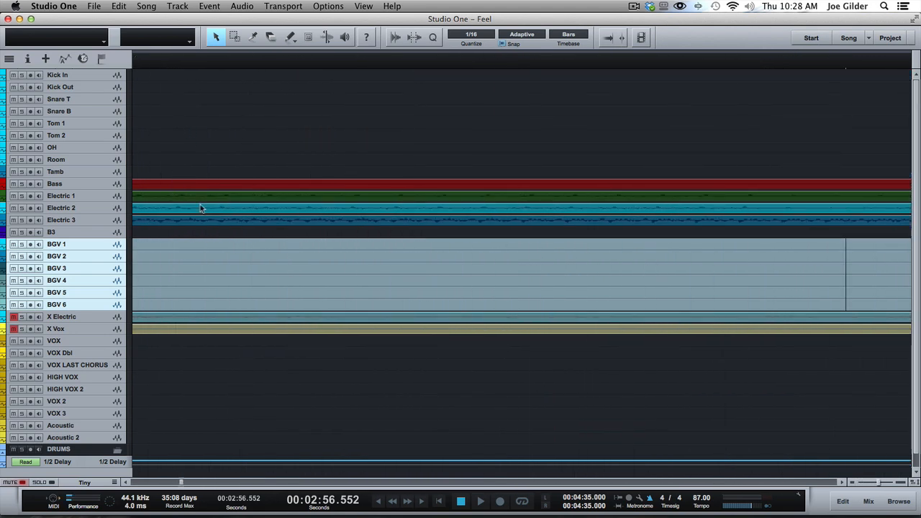
scroll(222, 217, up, 8)
scroll(223, 165, up, 4)
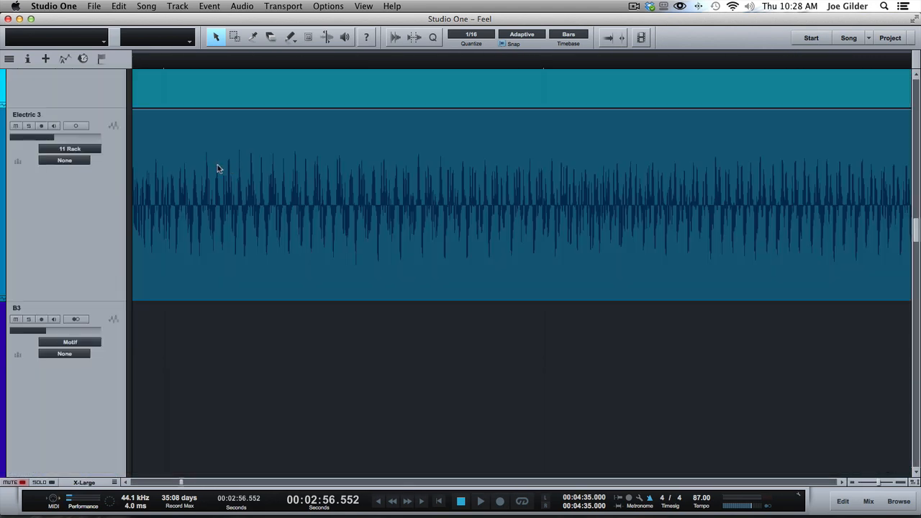
scroll(212, 166, left, 5)
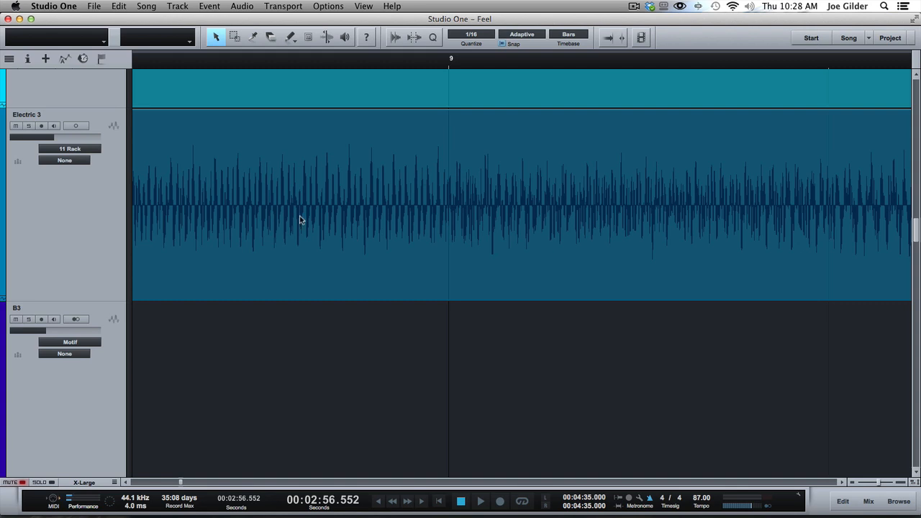
key(alt+z)
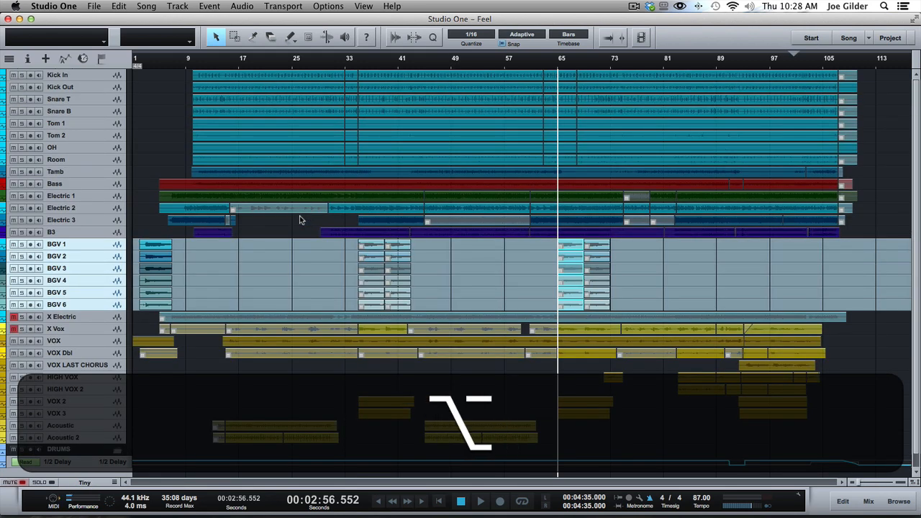